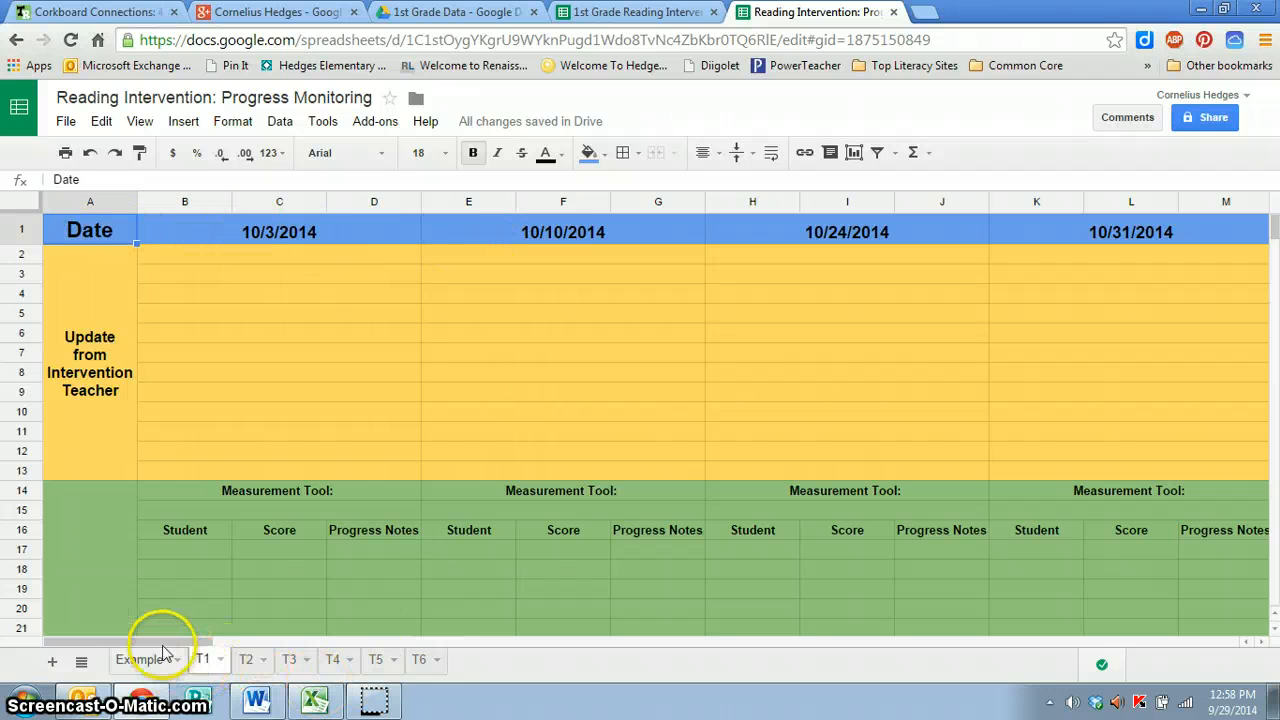
- Review the T1 sheet's sections from the intervention teacher update down to the upcoming classroom concepts
drag(158, 642, 80, 663)
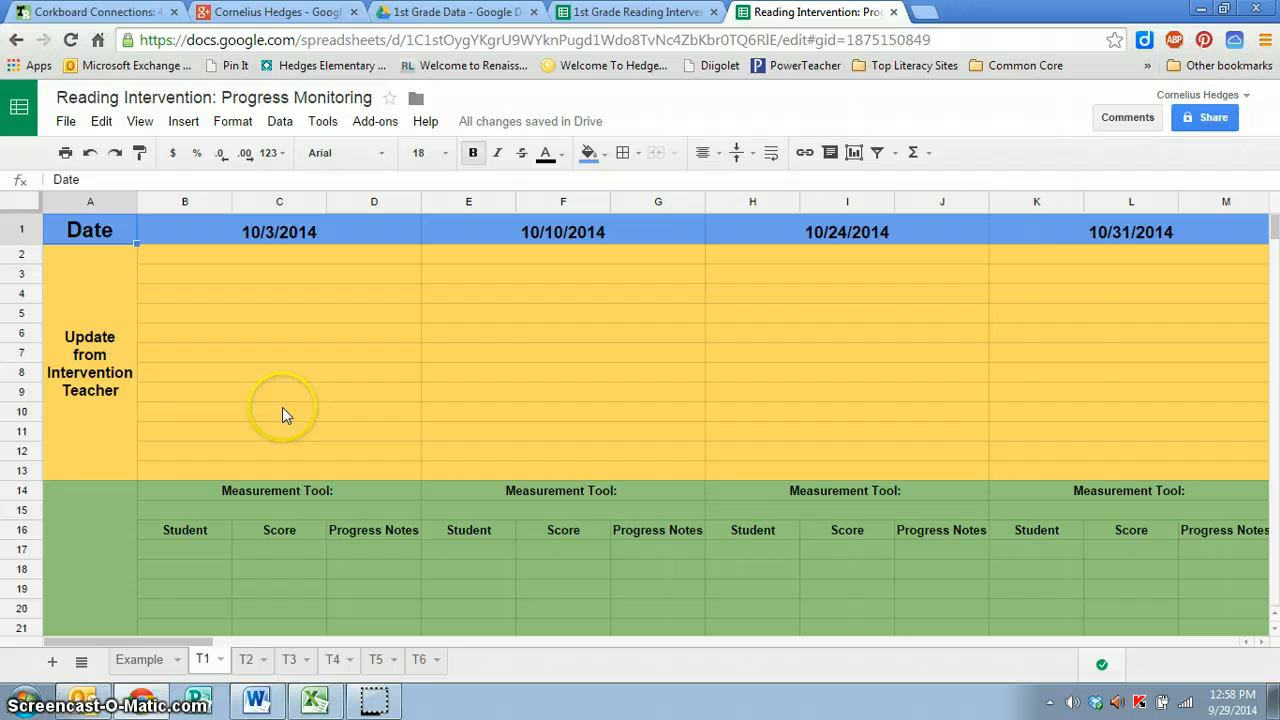
scroll(282, 407, down, 3)
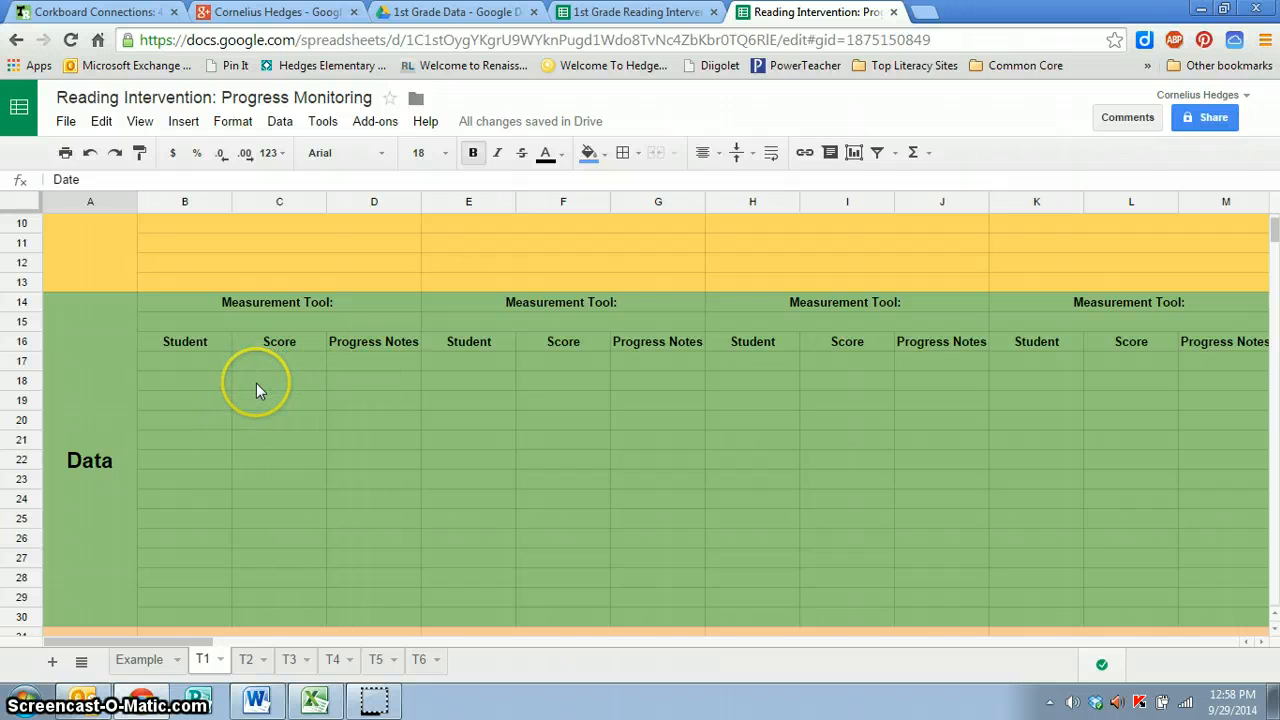
scroll(256, 383, down, 6)
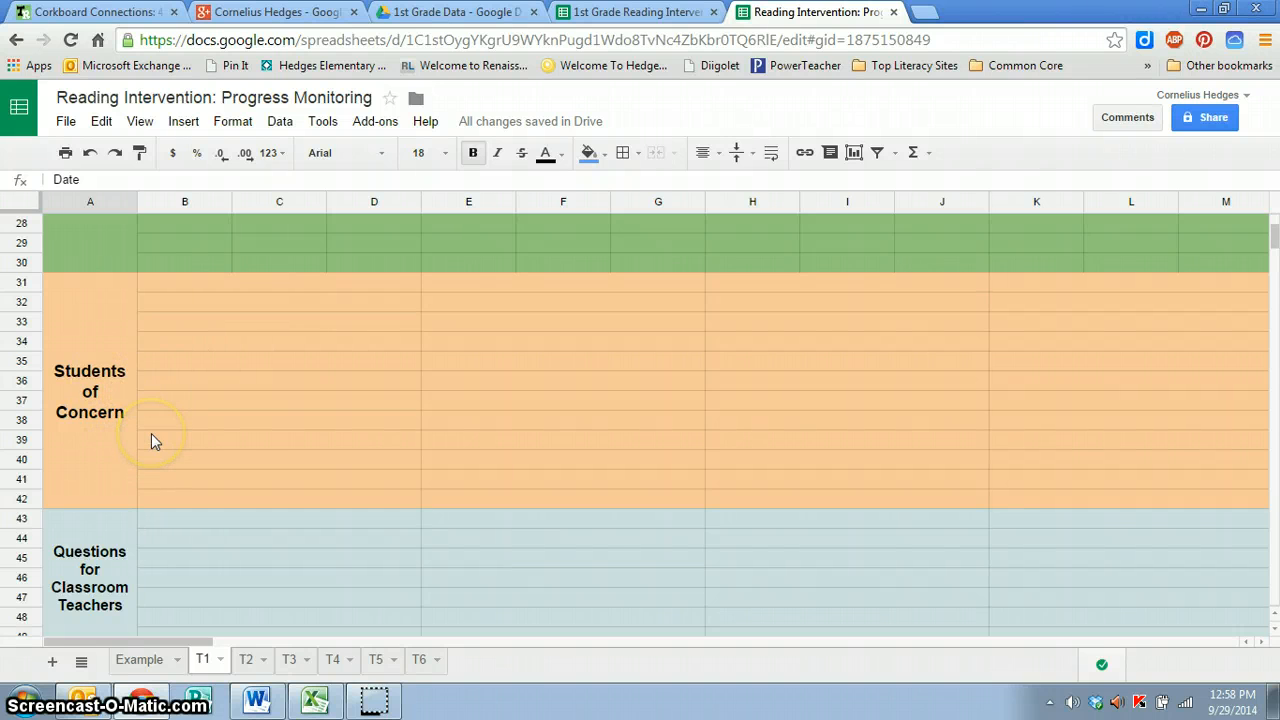
scroll(151, 440, down, 2)
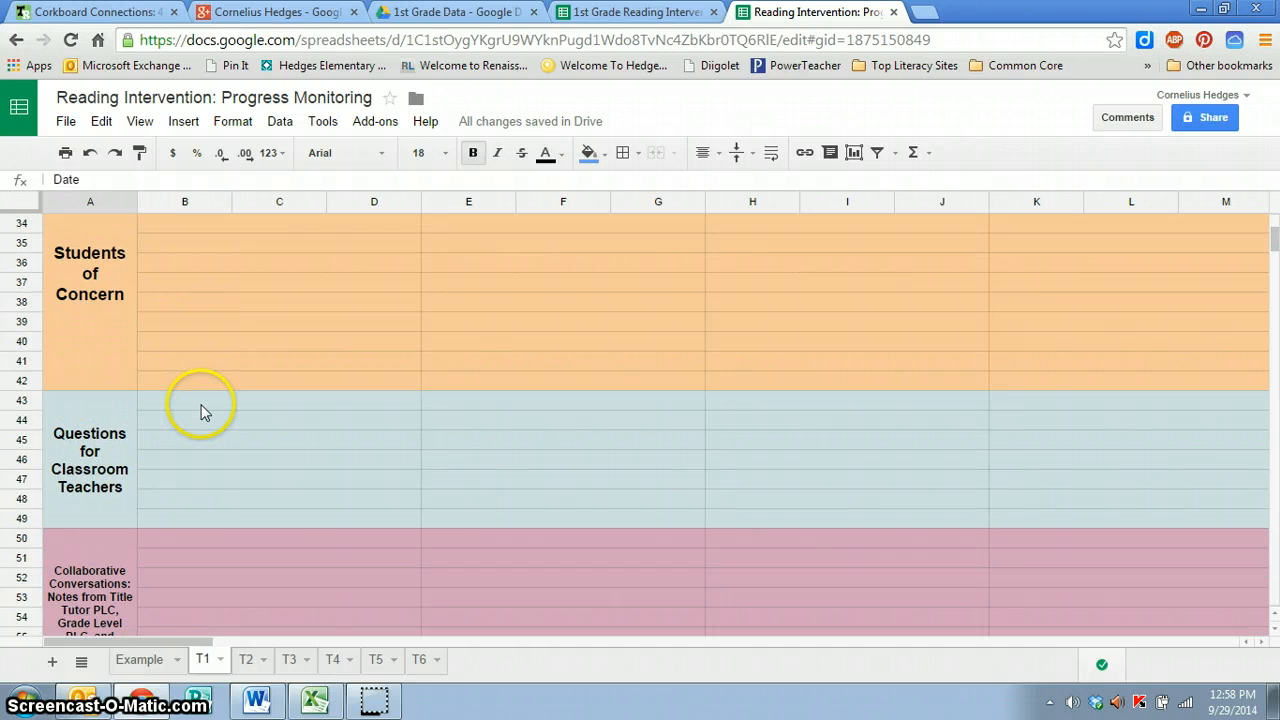
scroll(186, 477, down, 4)
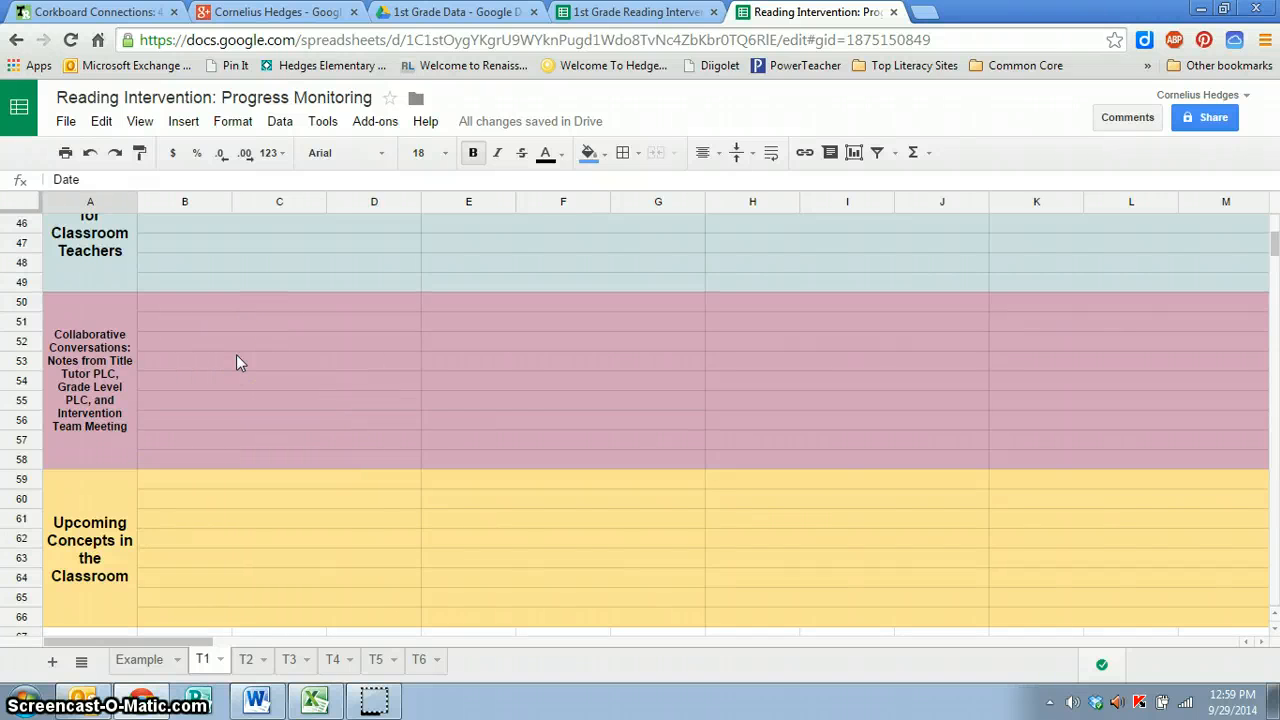
scroll(236, 354, down, 1)
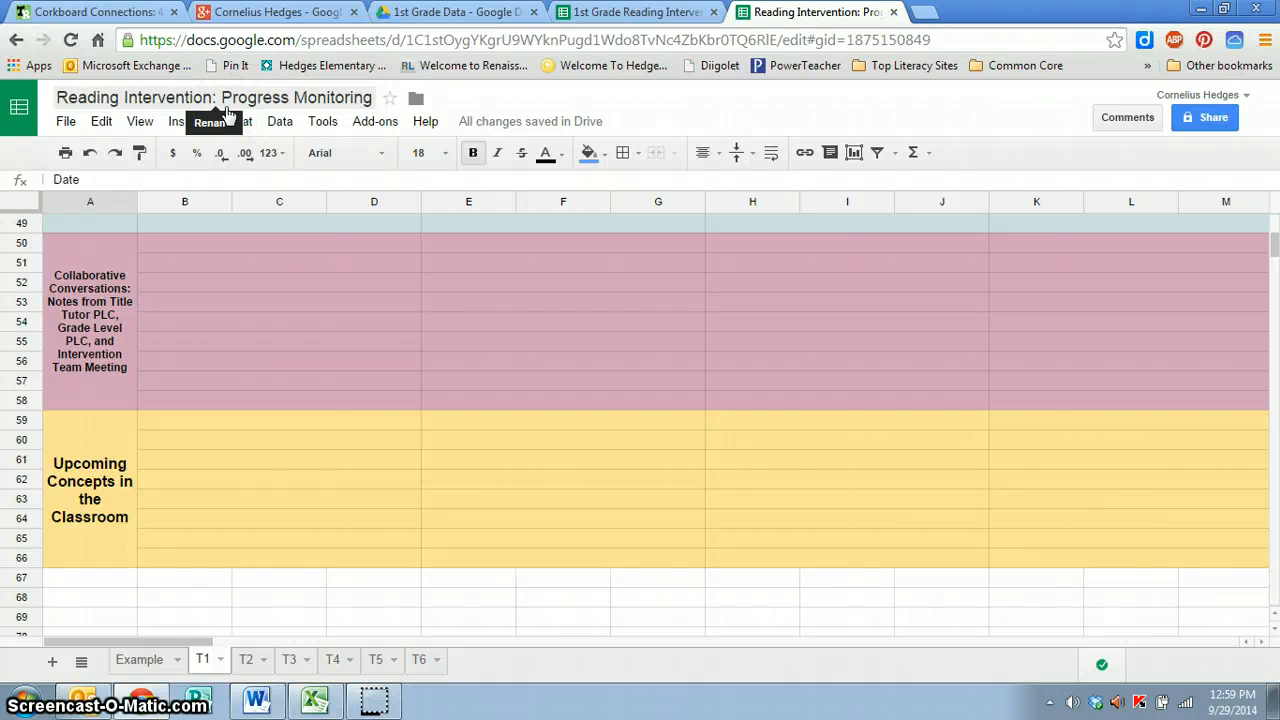
- Look through the Example, T1, T2, T3 and T4 sheets to compare the filled-in sample with the teacher templates
click(139, 662)
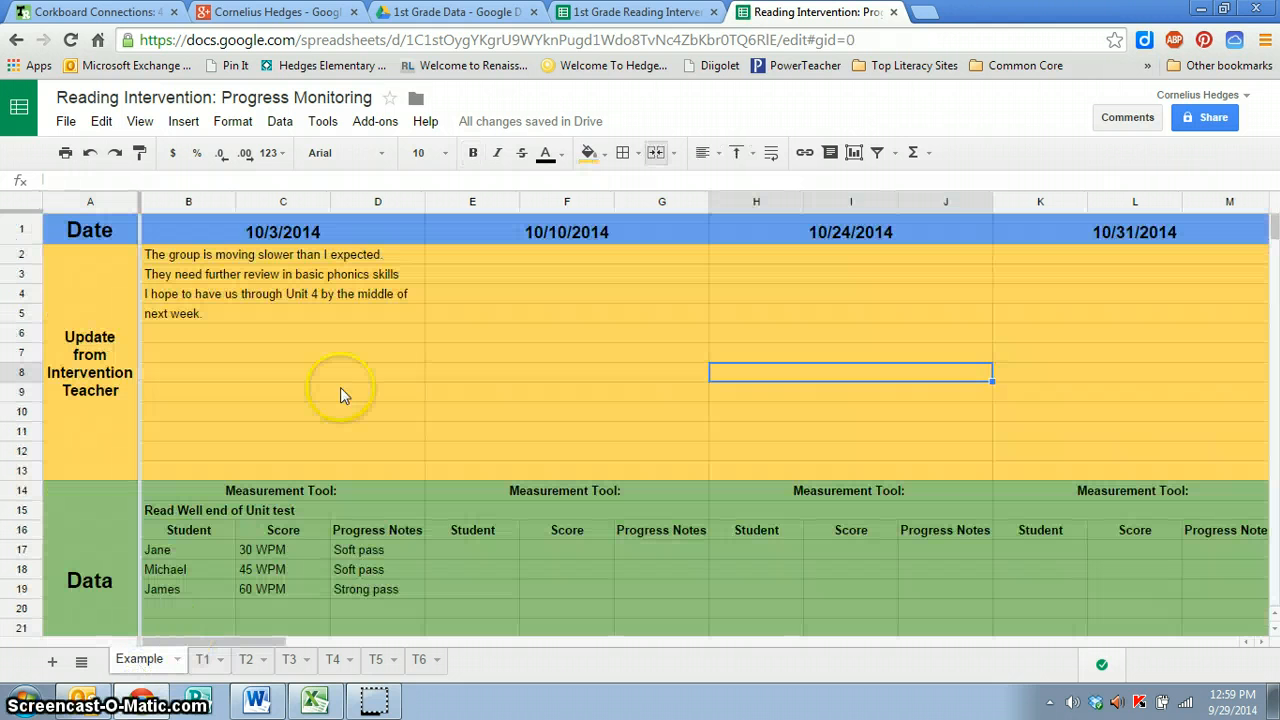
click(139, 665)
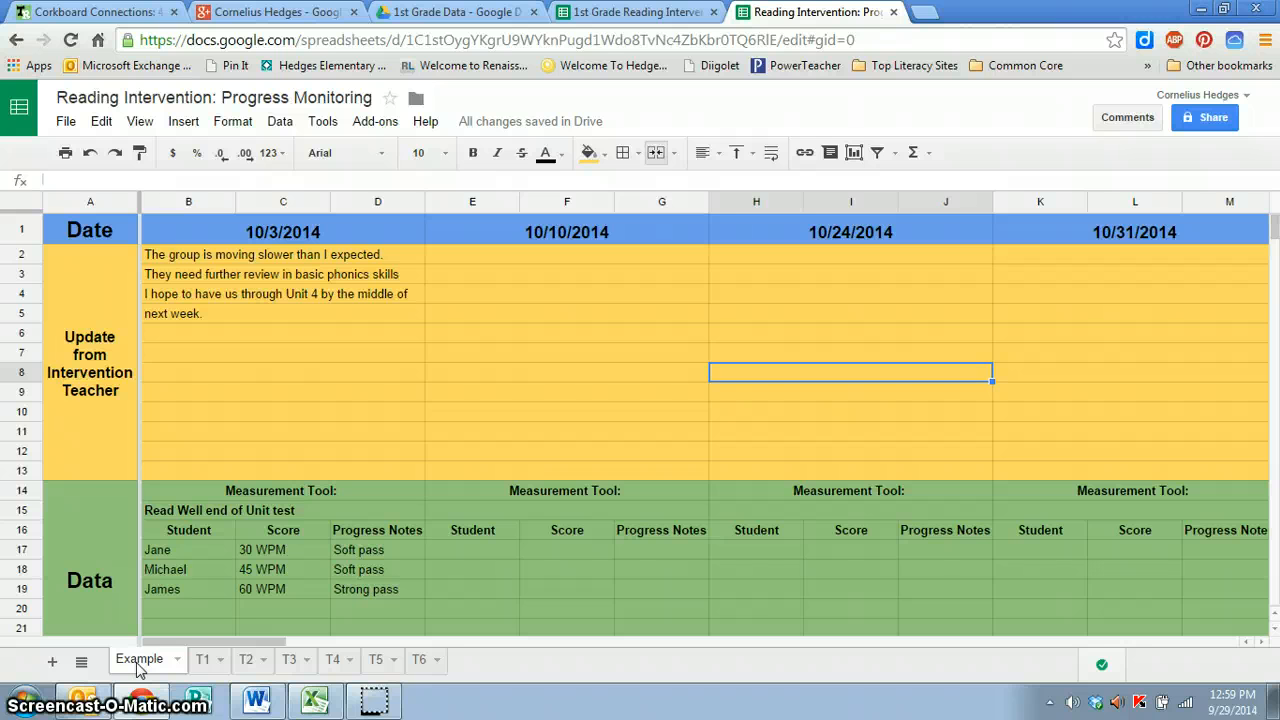
click(200, 663)
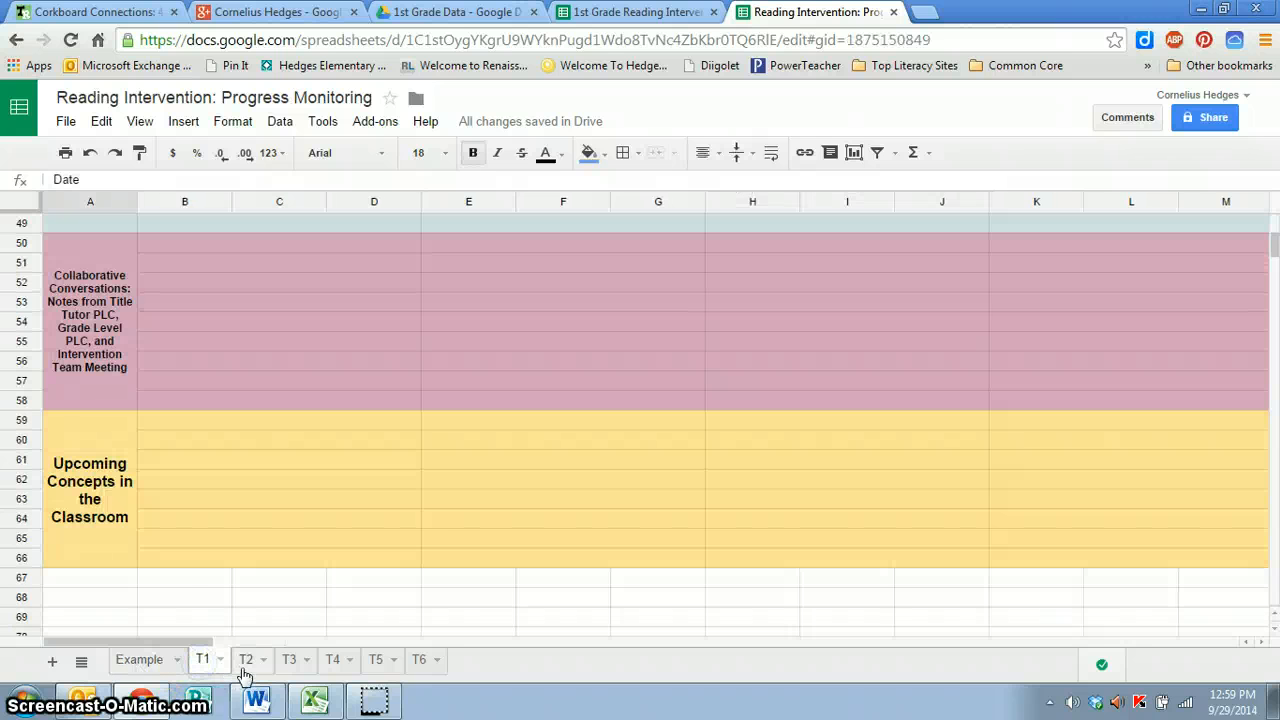
click(244, 668)
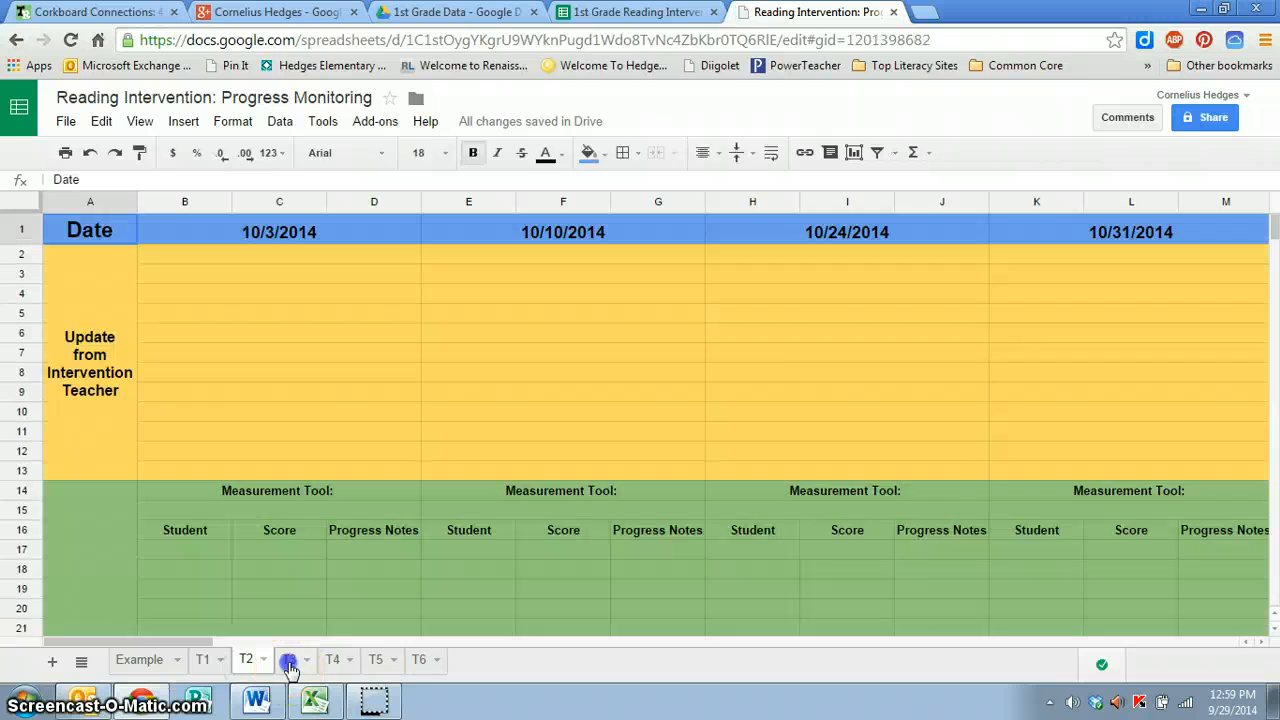
click(288, 663)
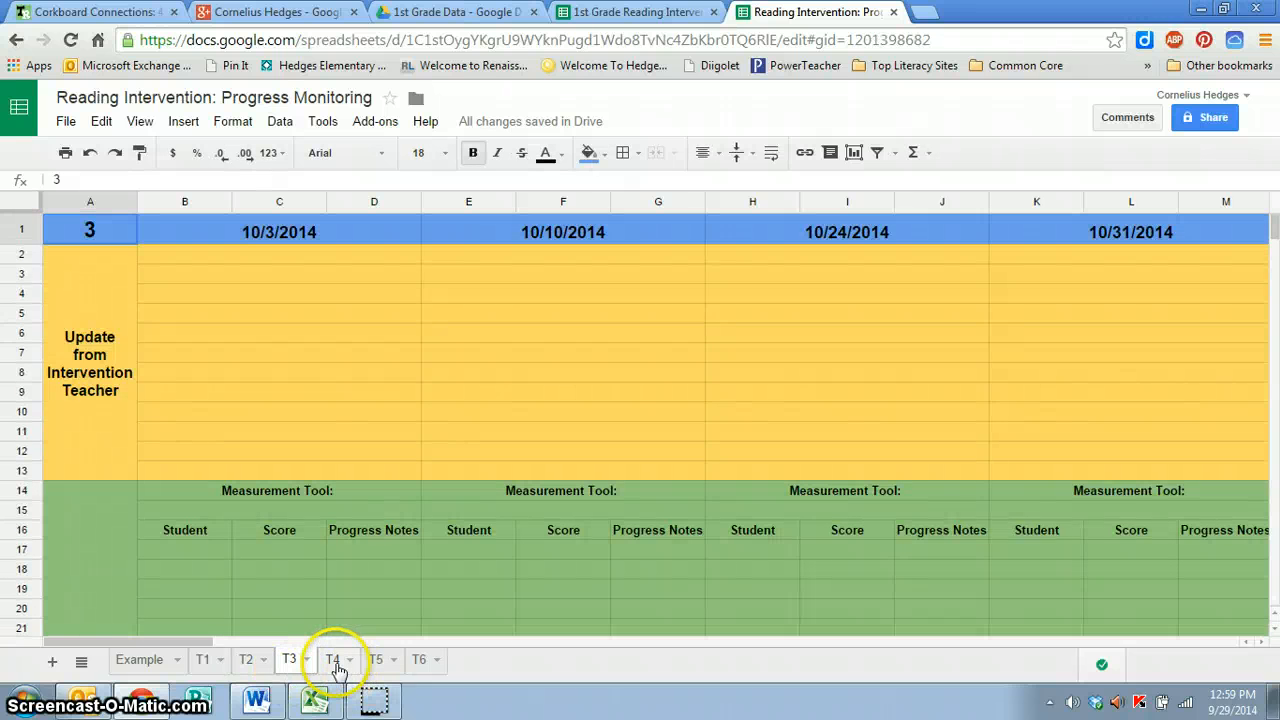
click(336, 663)
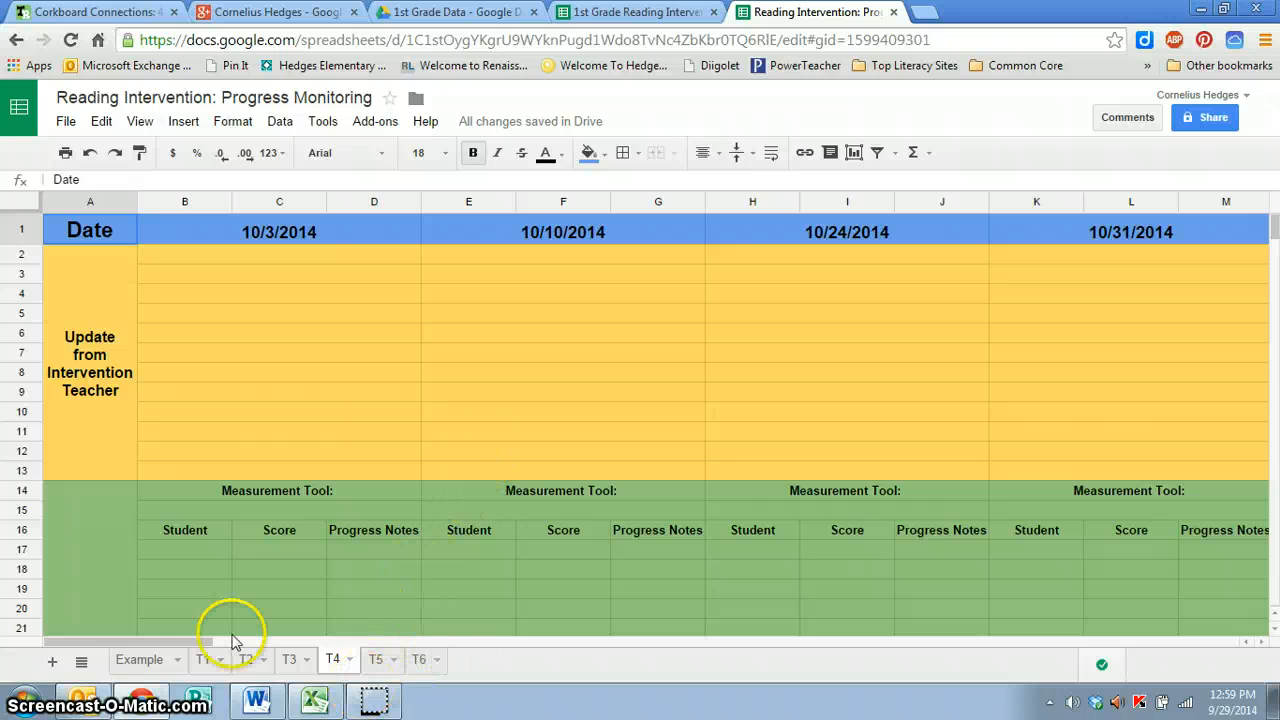
- On the Example sheet, enter "We are also working on a;ldjfa asdlfkjaldfj sljfdsl alskdjf alkjdflsa;kfdj" in row 6 of the 10/3/2014 update
click(141, 662)
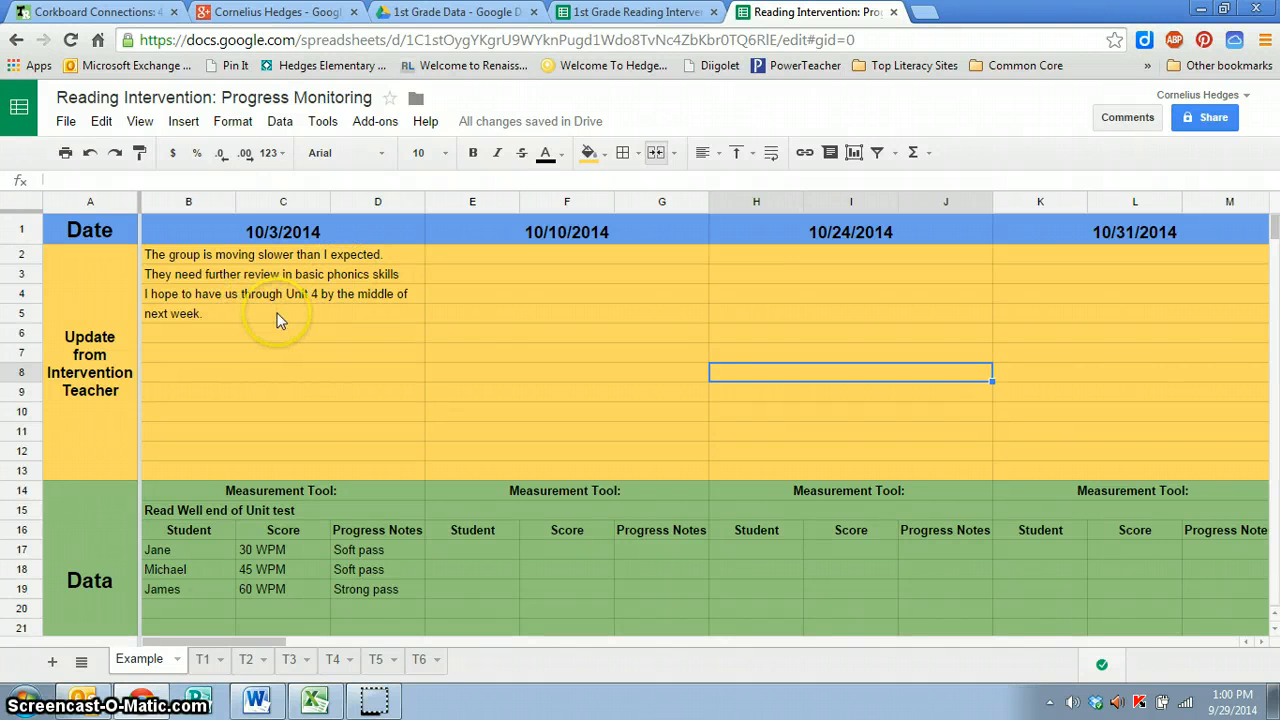
click(179, 340)
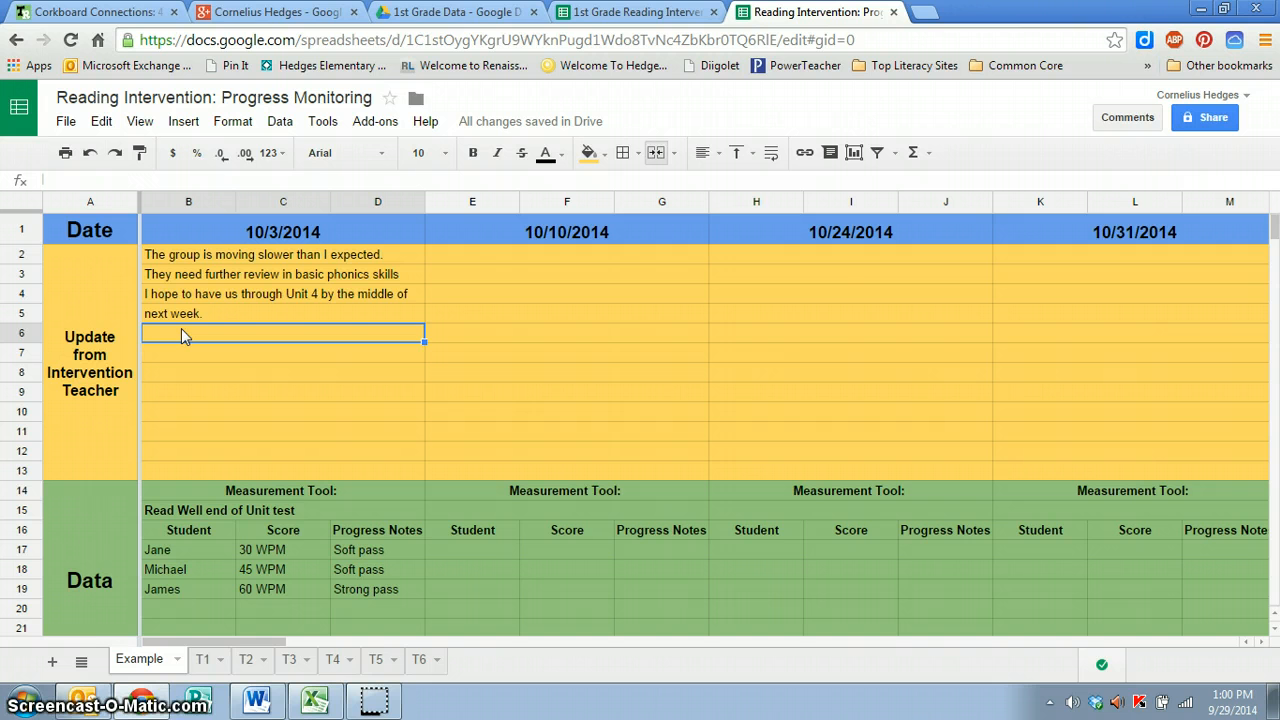
text(We are)
text( also wor)
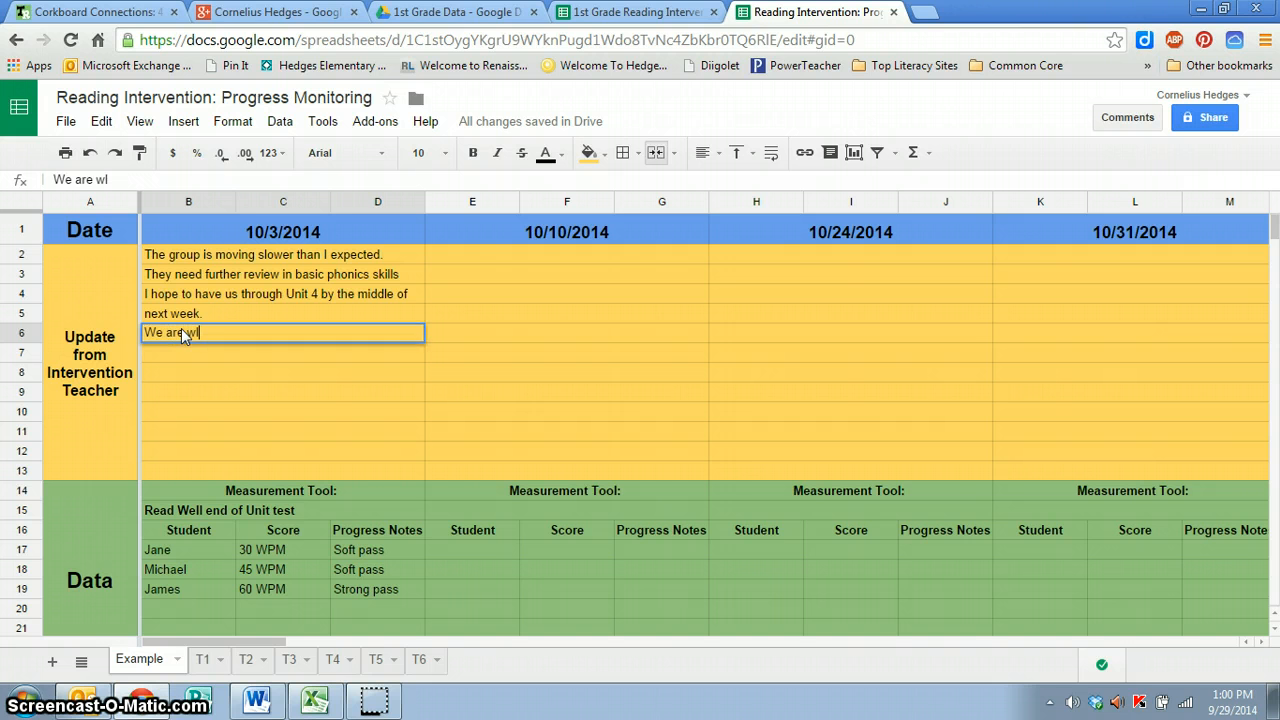
text(king on a;ldjfa asdlfkjaldfj)
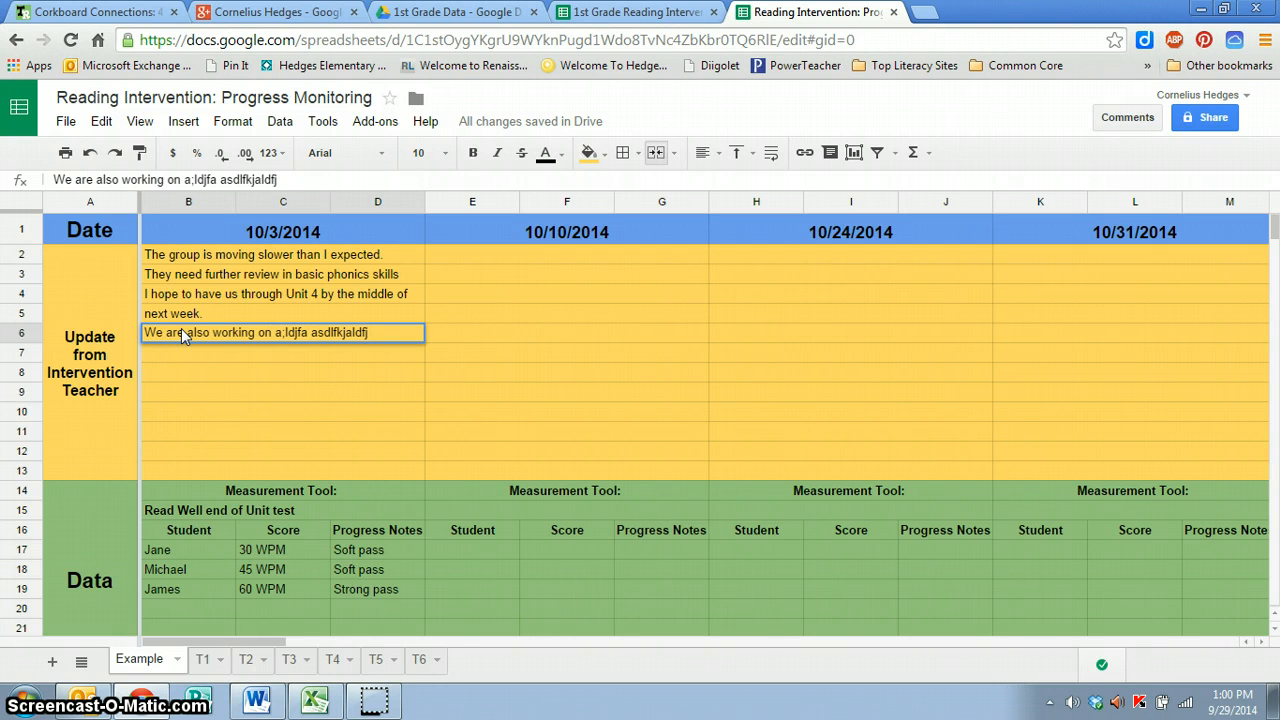
text( sljfdsl alskdjf)
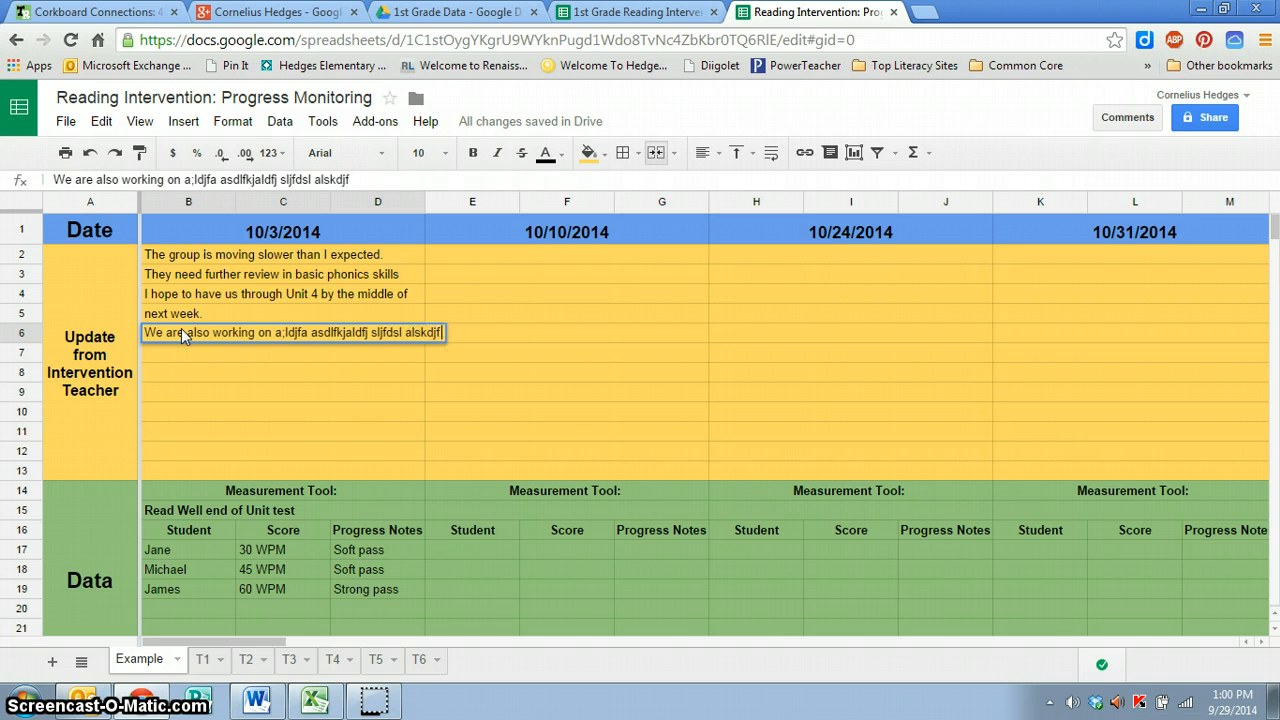
text( alkjdflsa;kfdj)
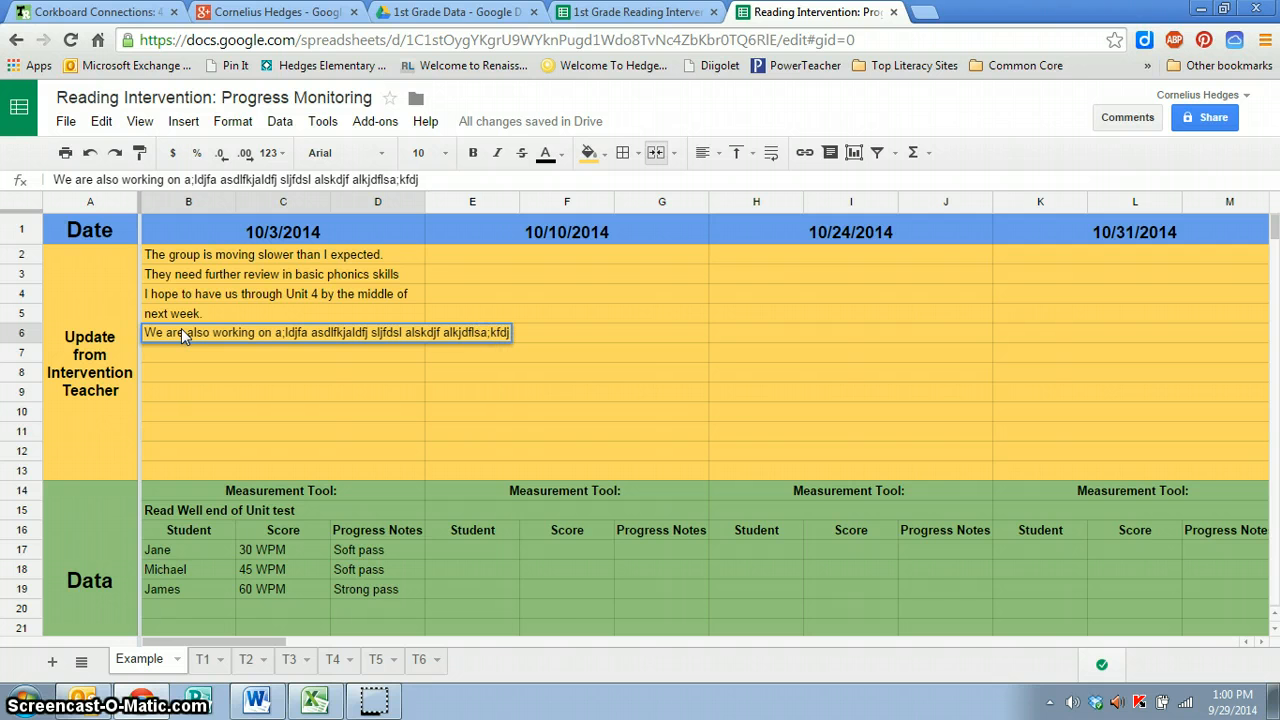
key(Return)
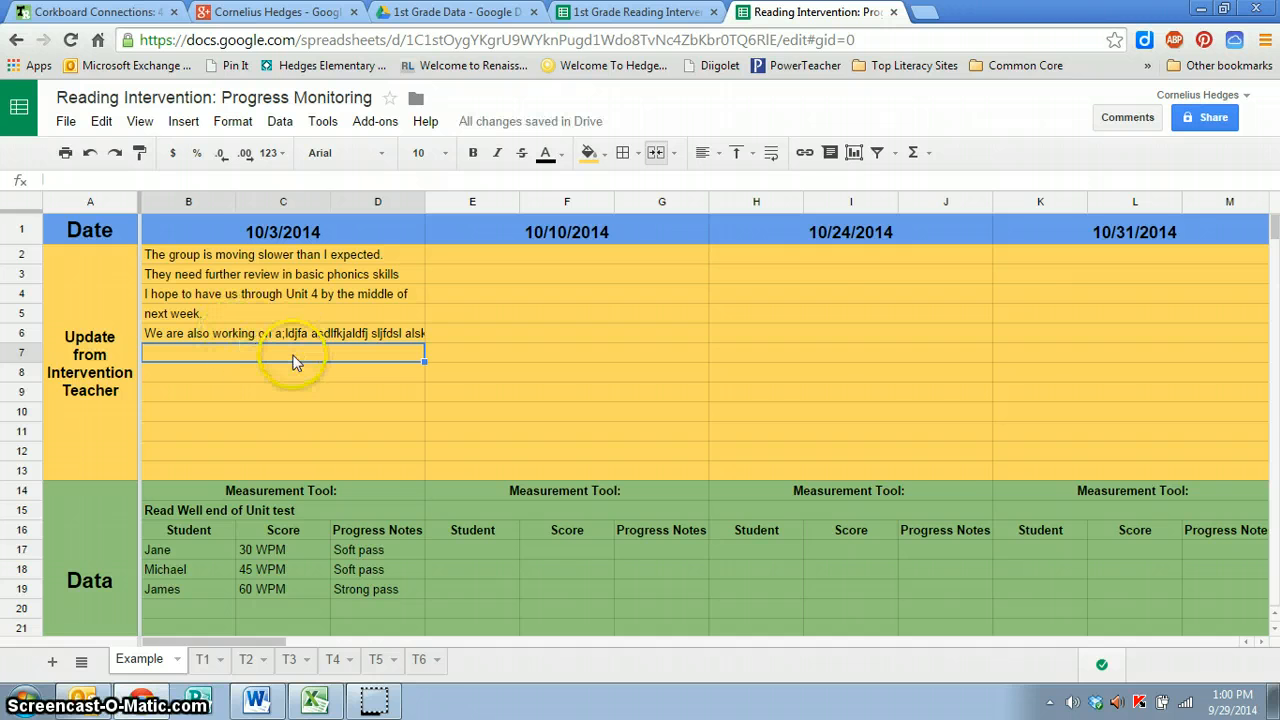
- Replace the filler after "We are also working on" in row 6 with "asldfa fdalsfflj alsdj fsdaf"
click(275, 338)
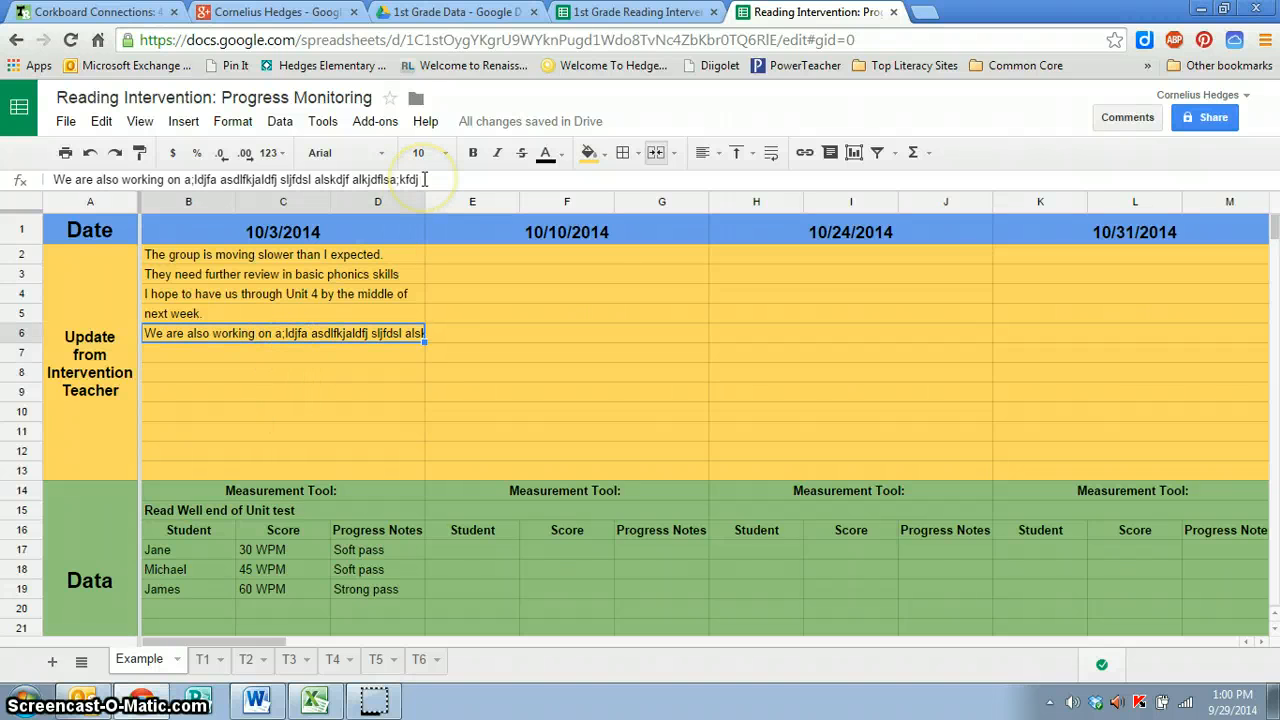
drag(424, 179, 184, 205)
key(BackSpace)
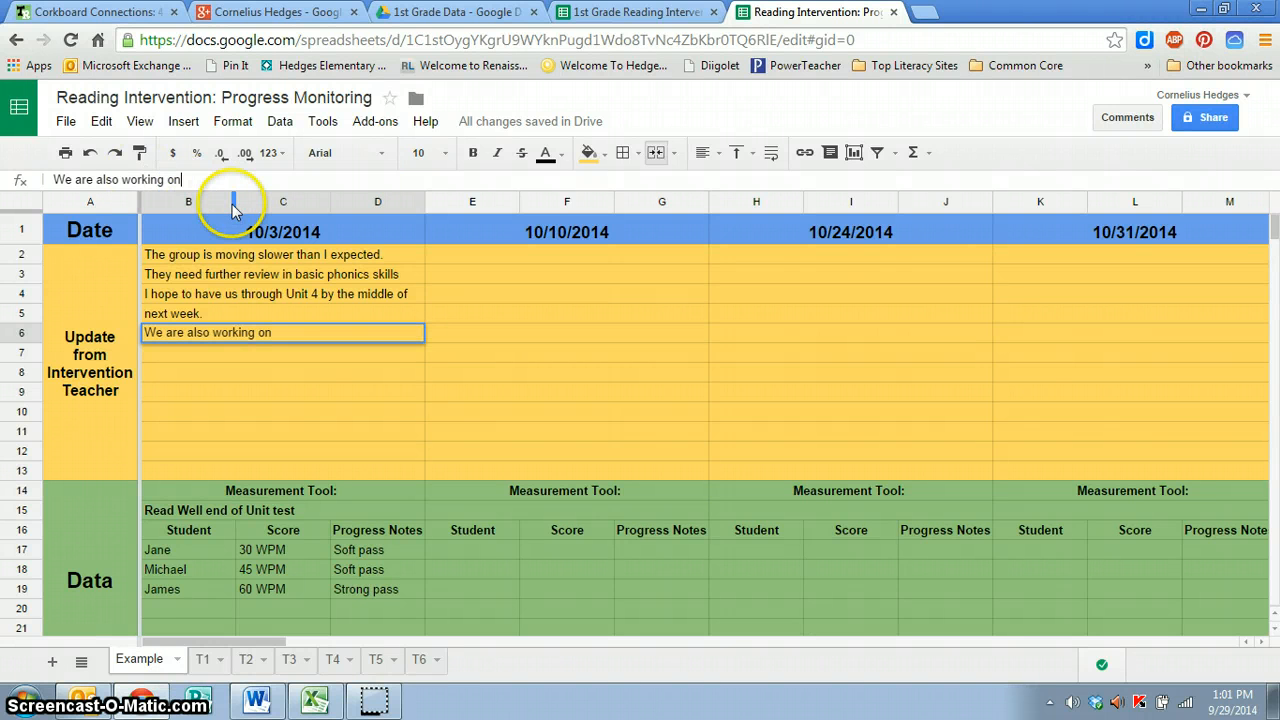
text(asldfa fdalsf)
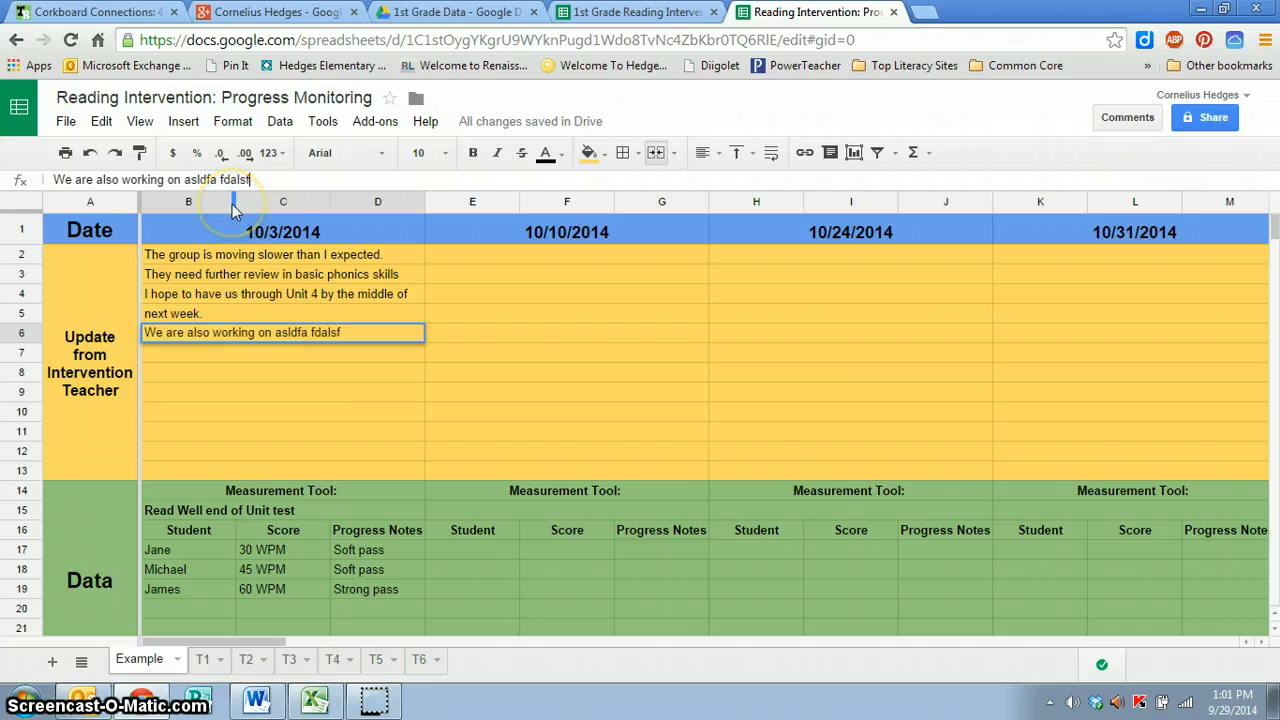
text(flj alsdj fsdaf)
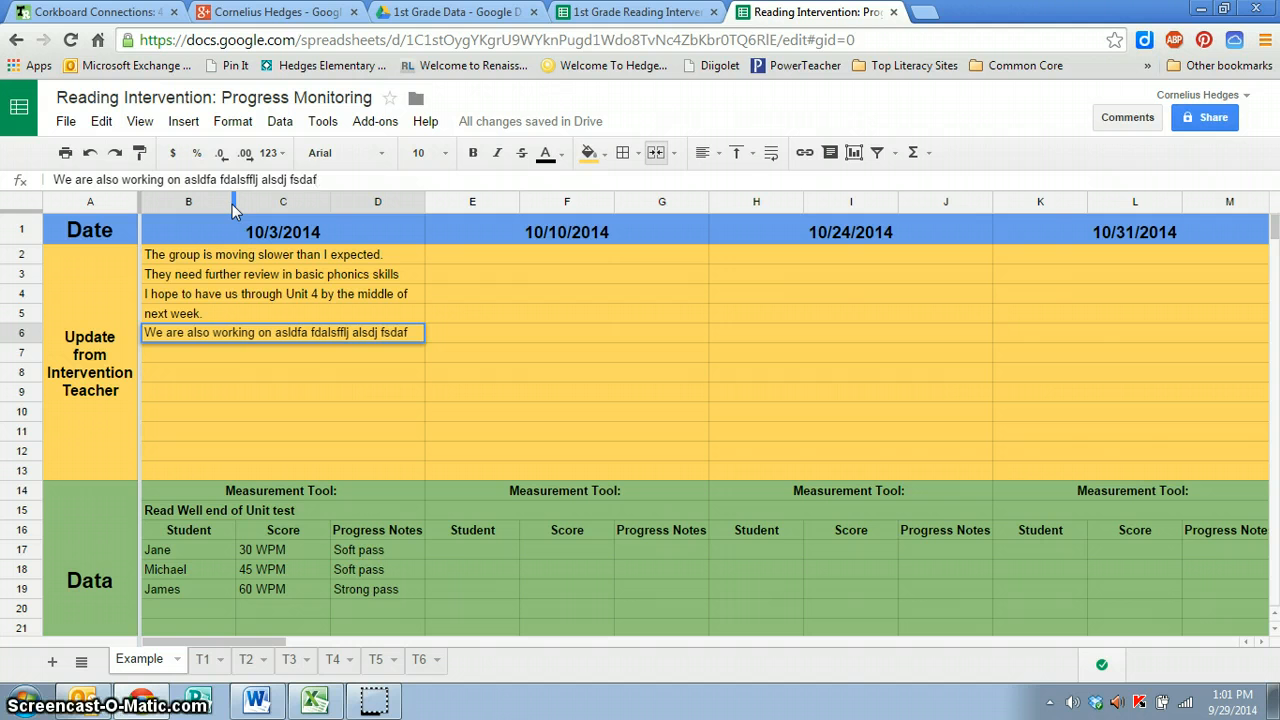
key(Return)
- Continue the 10/3/2014 update in row 7 with "asdlkjf asdlkfjasd lasdja dslfkjasdf lajd asdlfkj af"
text(asdlkjf a)
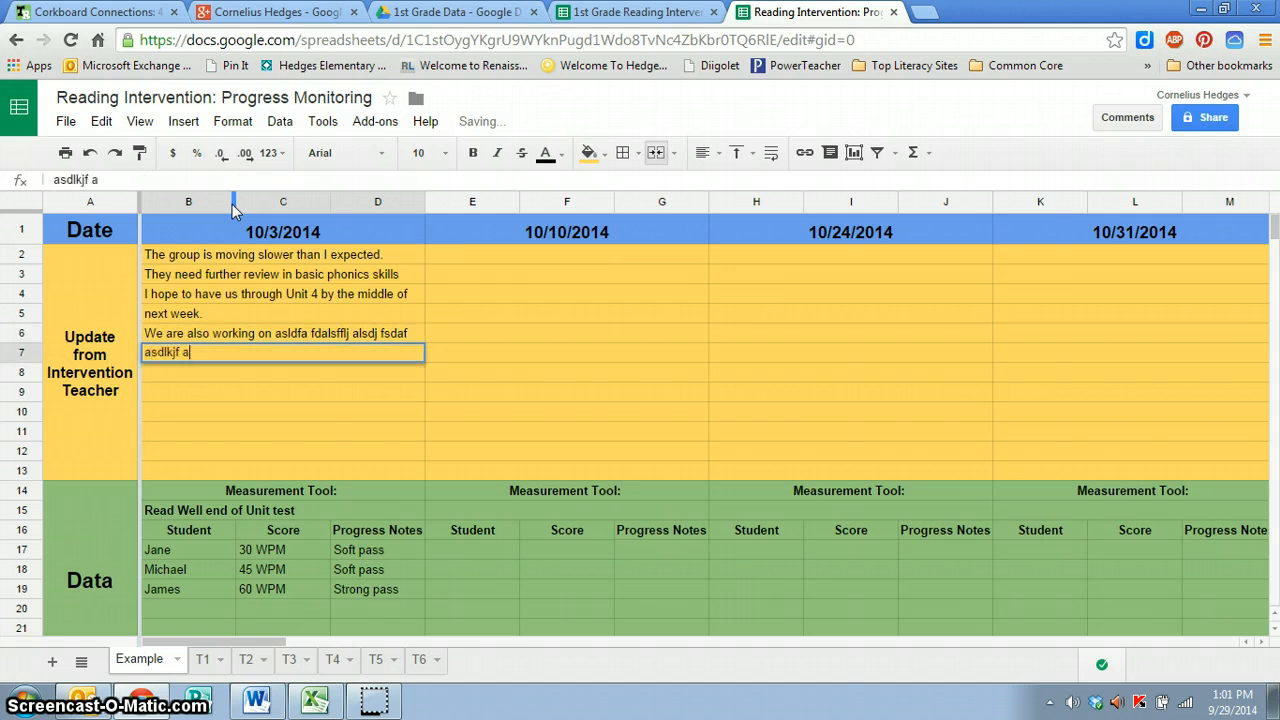
text(sdlkfjasd lasdja  dsl)
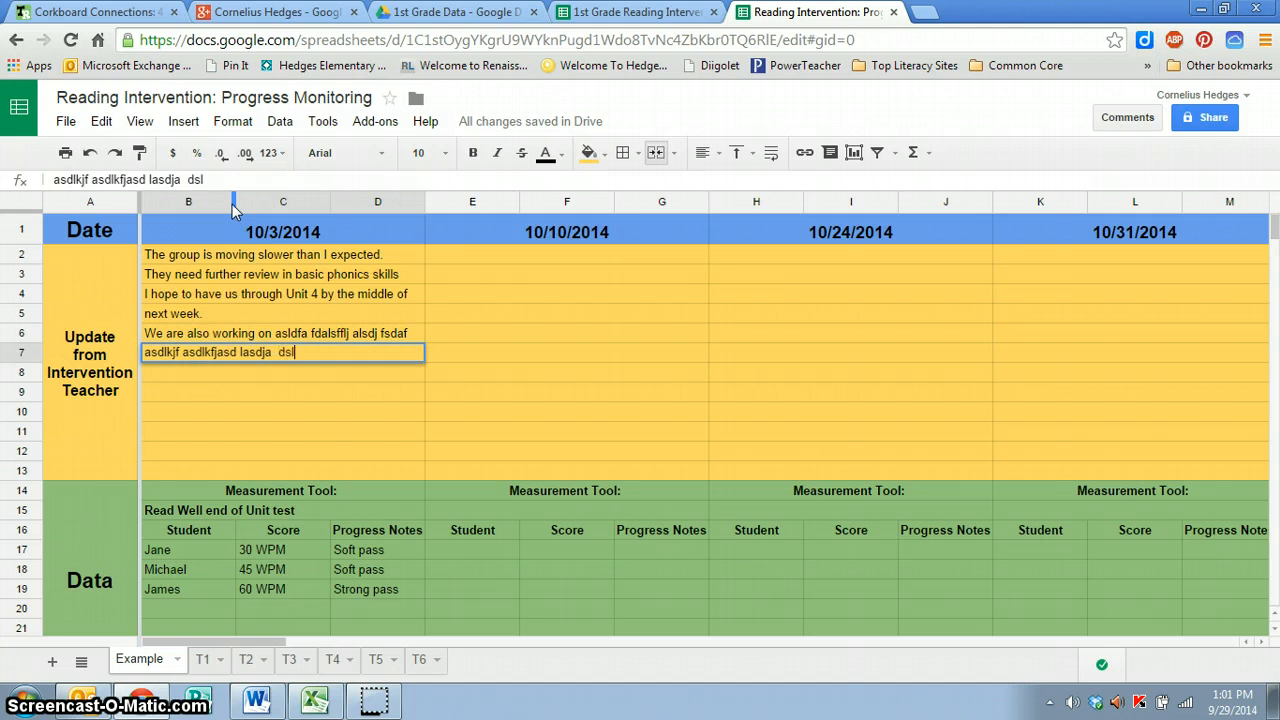
text(fkjasdf lajd asdlfkj af)
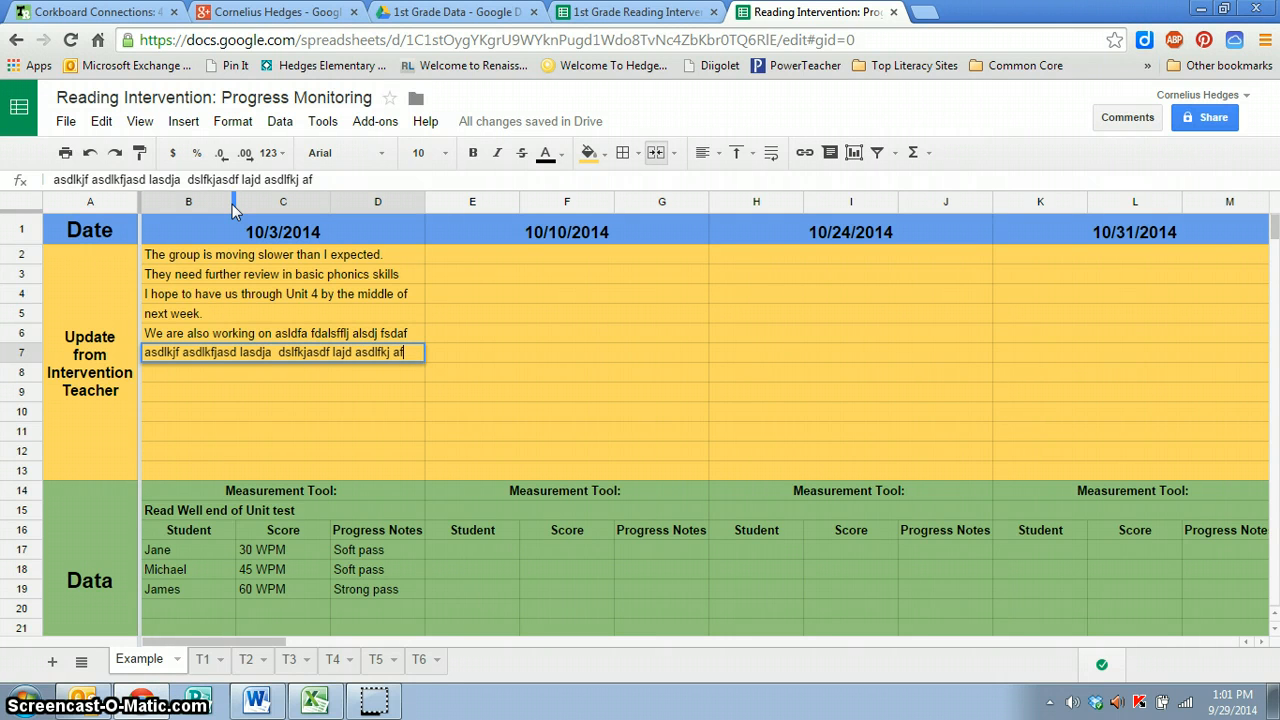
key(Return)
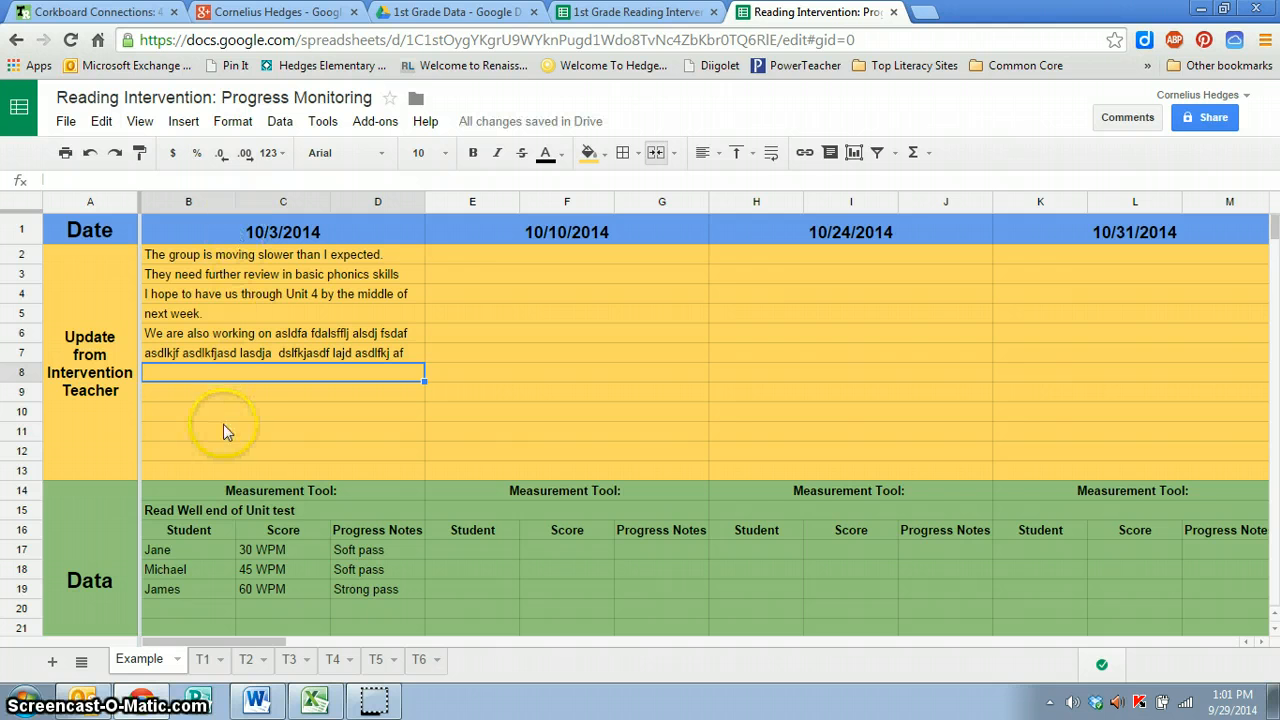
- Delete the filler text in row 7 of the 10/3/2014 update
scroll(278, 580, down, 5)
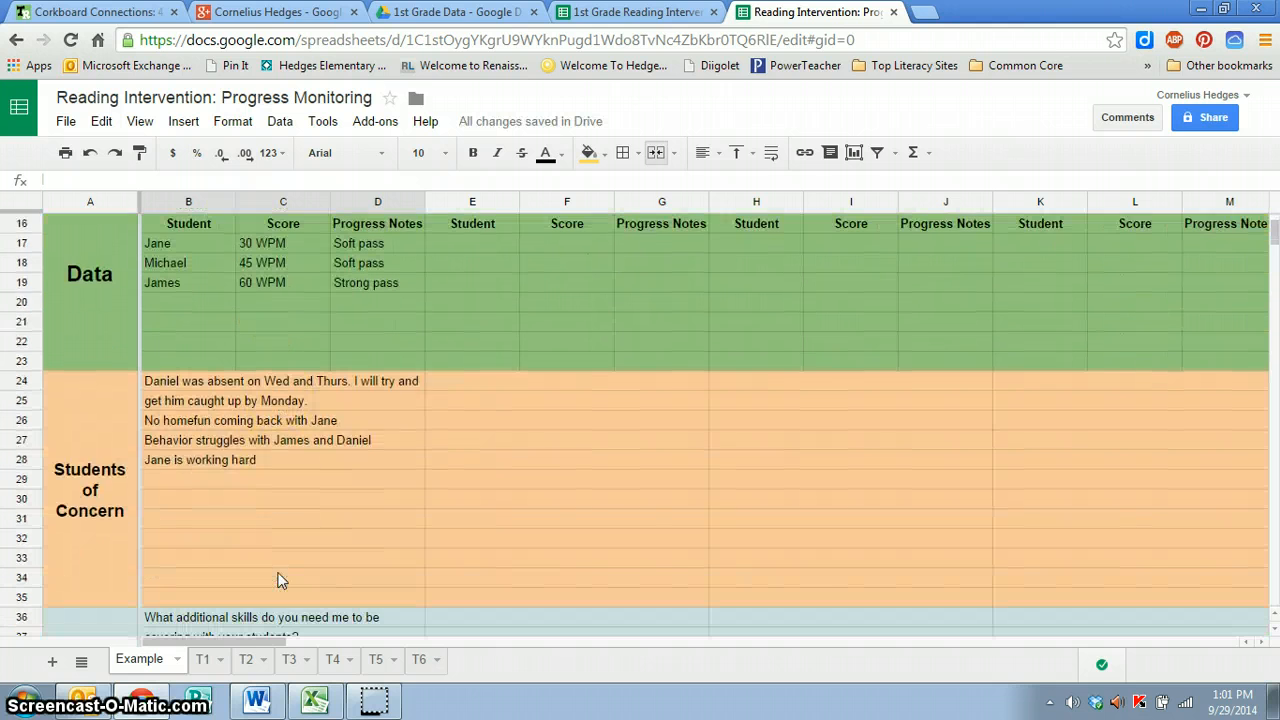
scroll(278, 580, up, 5)
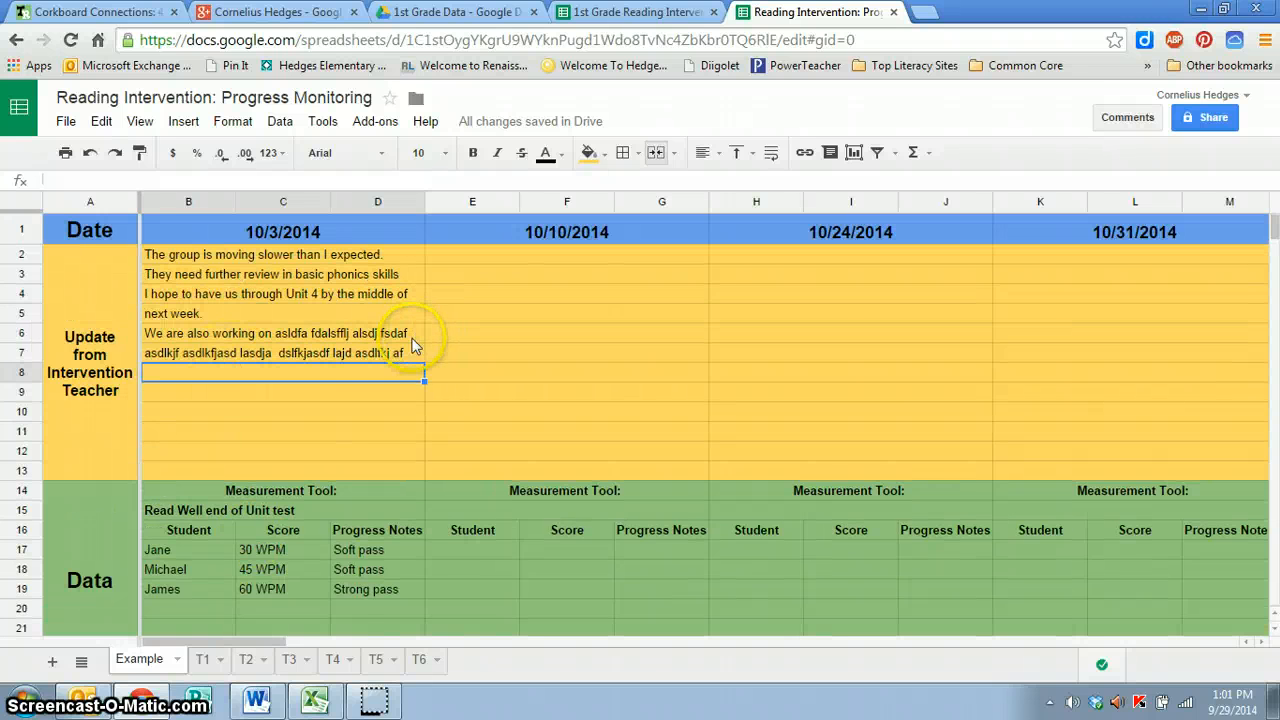
click(325, 336)
drag(325, 336, 334, 351)
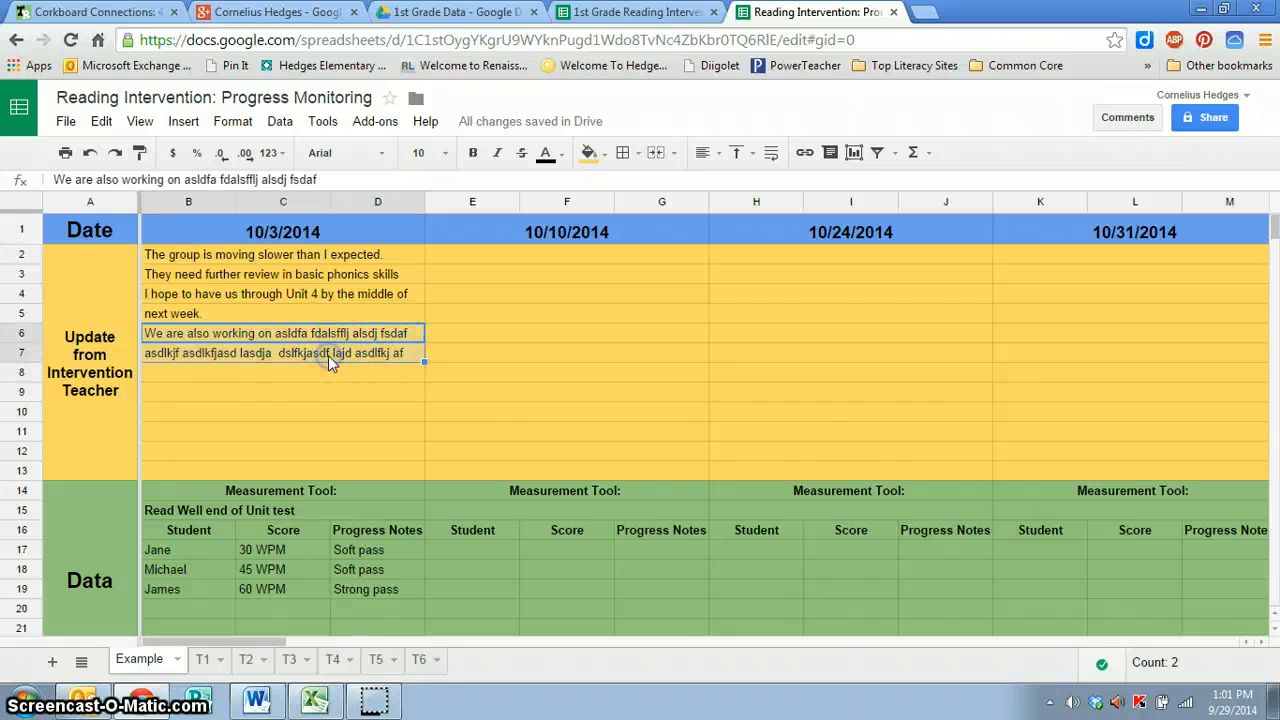
click(320, 396)
click(323, 362)
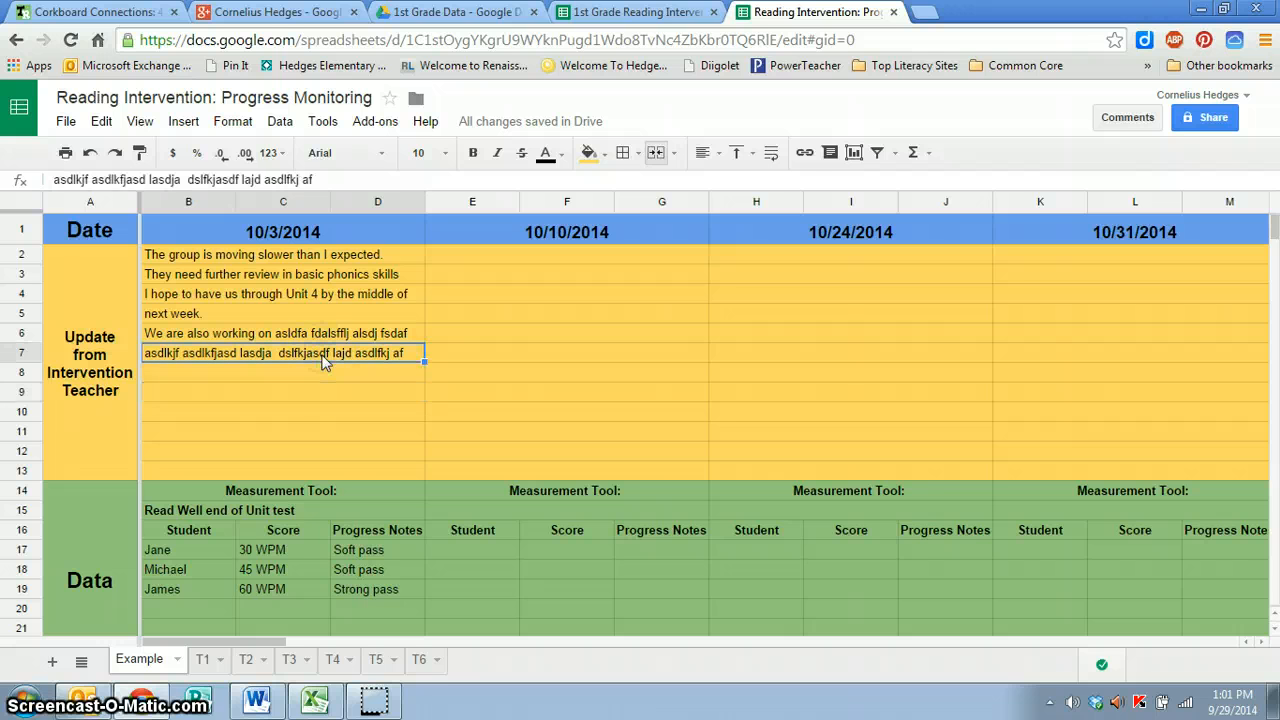
key(Delete)
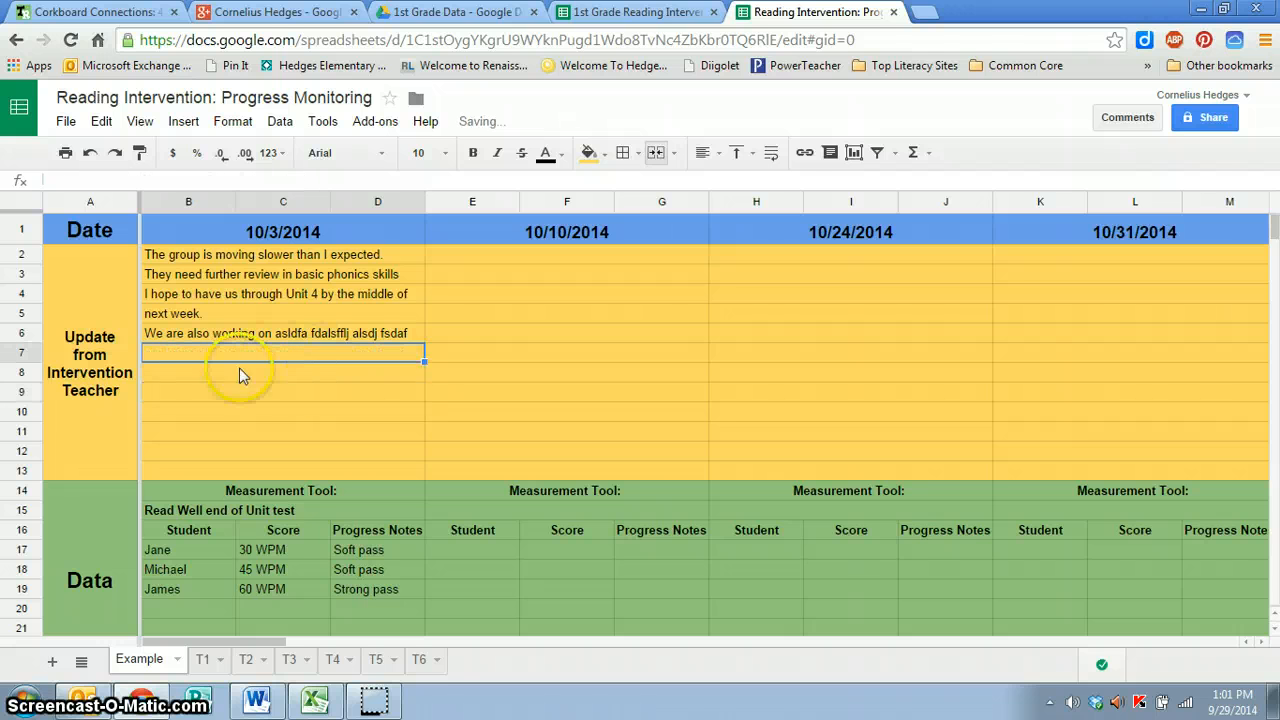
- Append "I have more to say, blah blah blah" after "next week." in row 5 of the 10/3/2014 update
click(198, 316)
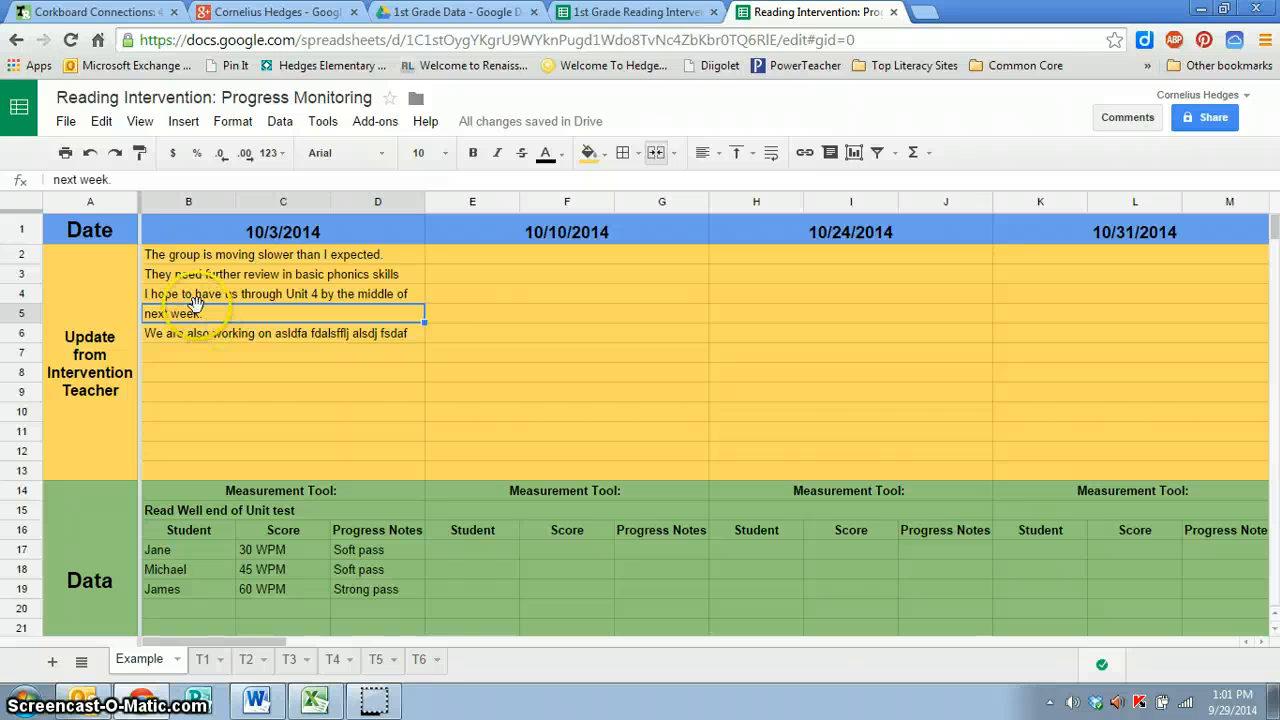
click(116, 179)
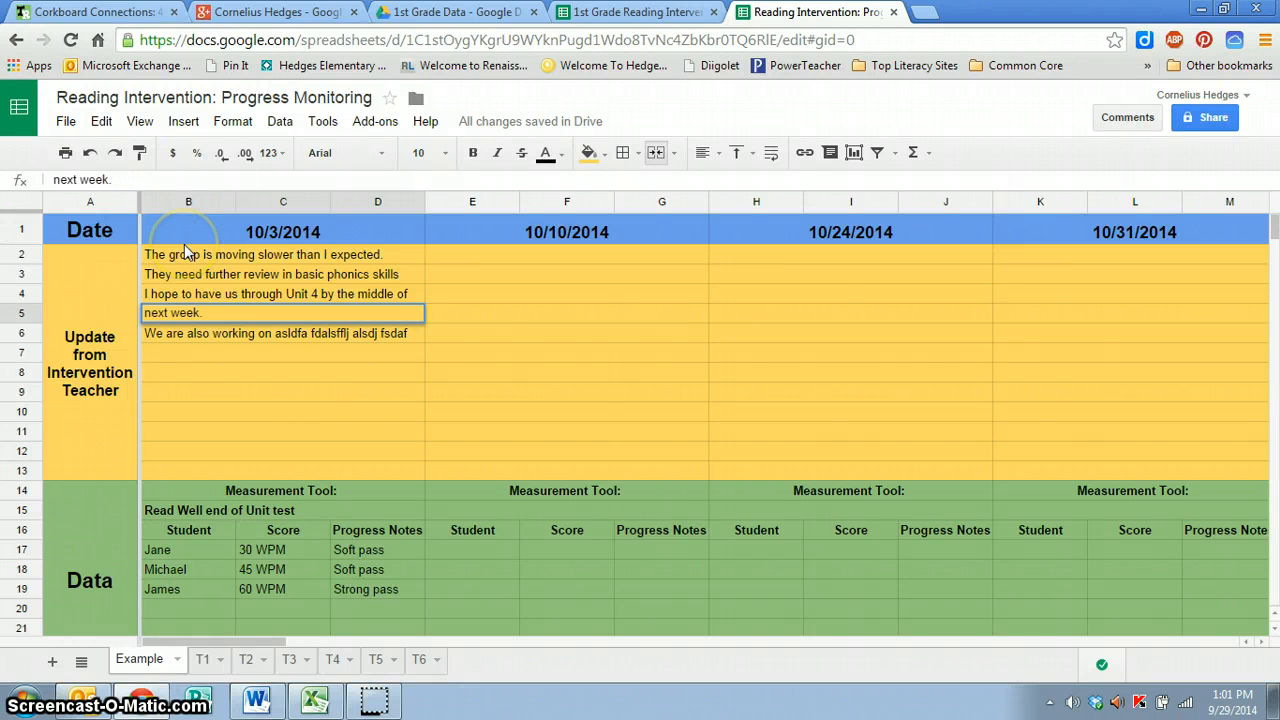
text(I have mor)
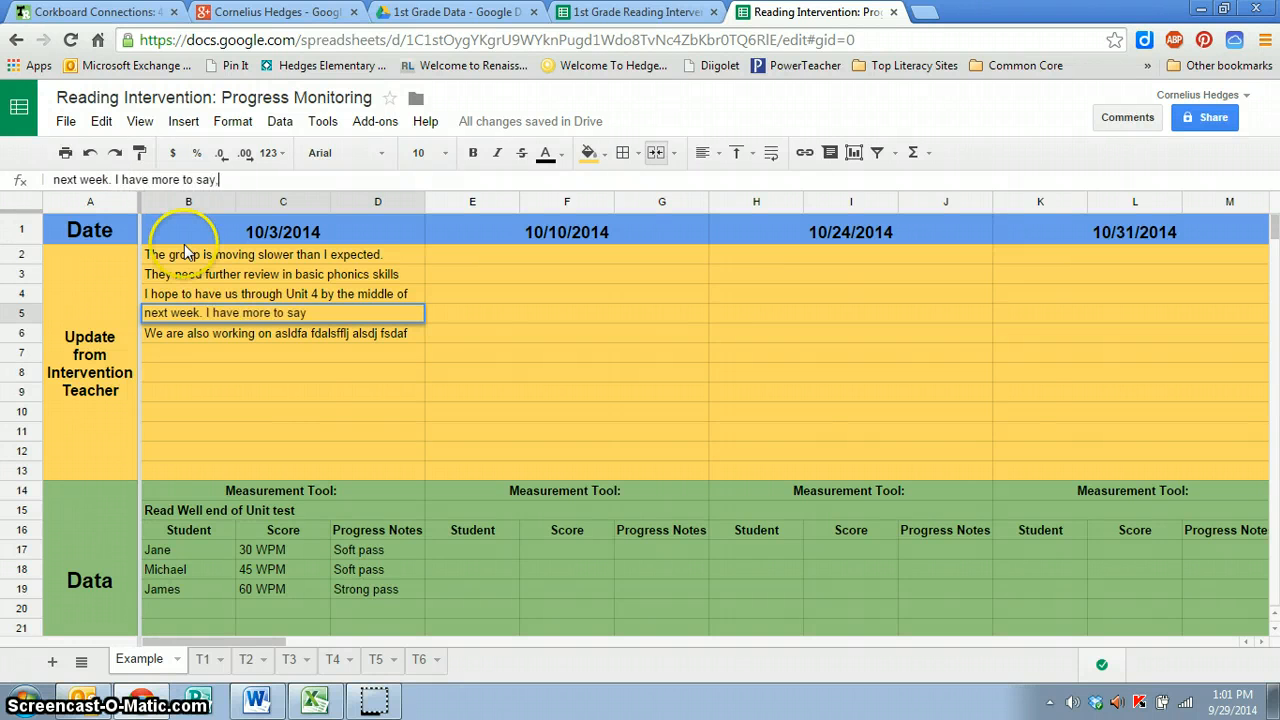
text(e to say, blah blah blah)
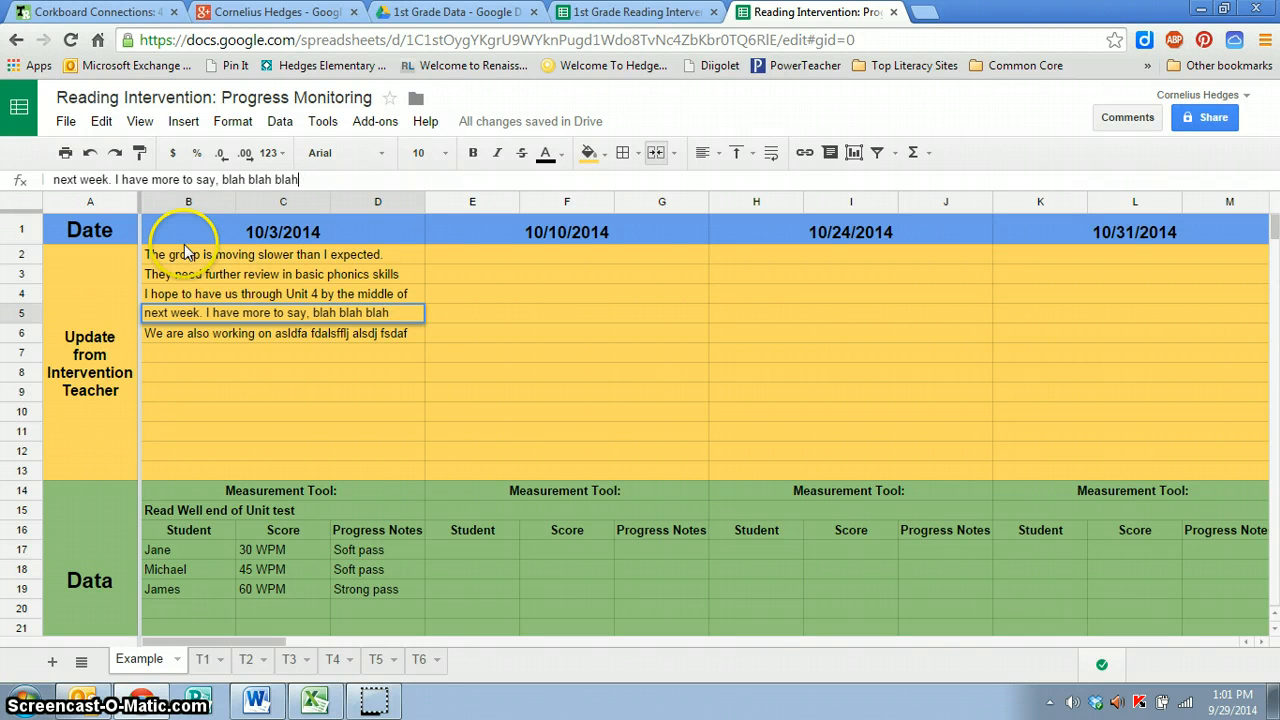
key(Return)
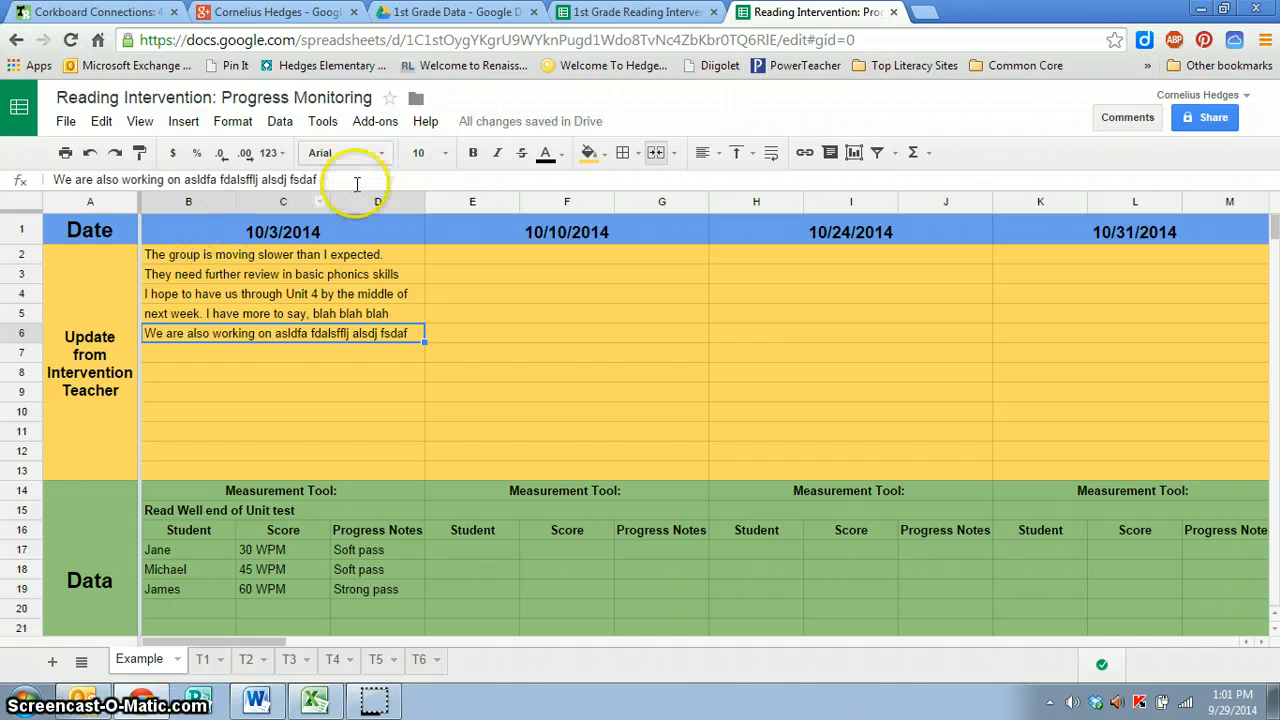
- Replace the whole text in row 6 of the 10/3/2014 update with "alkd alsdfas dlf"
drag(349, 177, 56, 180)
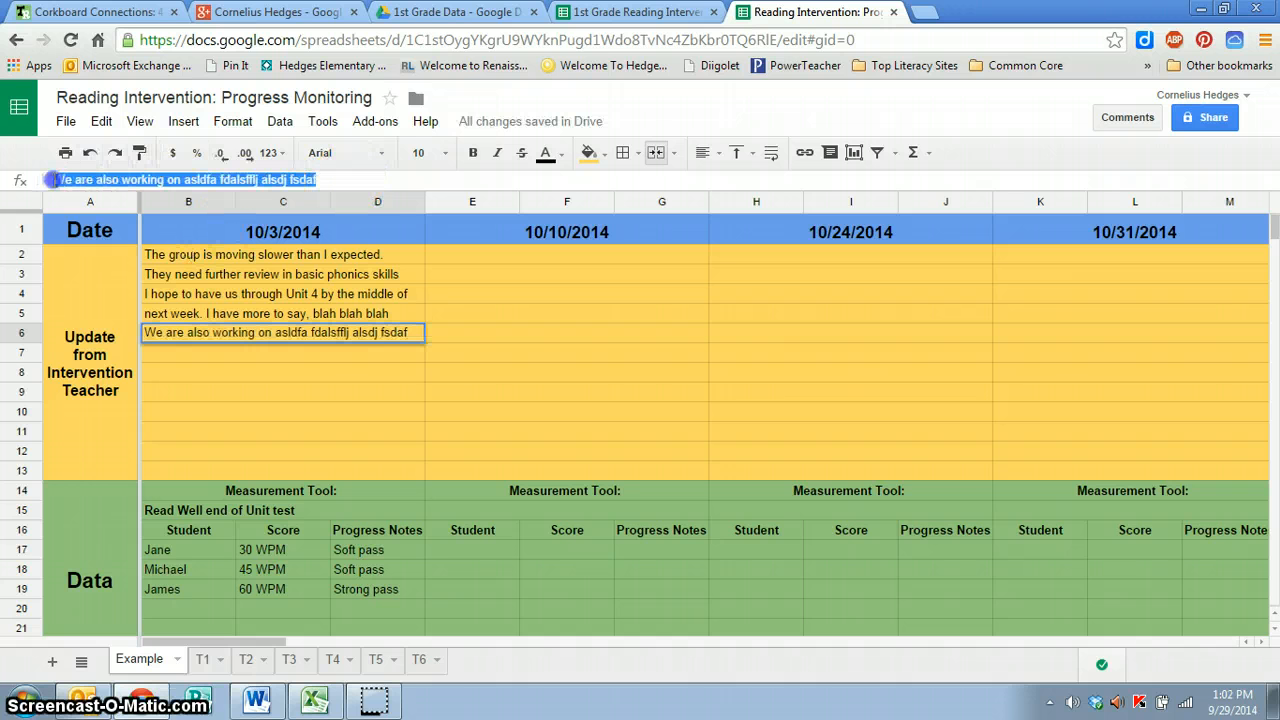
text(alkd alsdfas dlf)
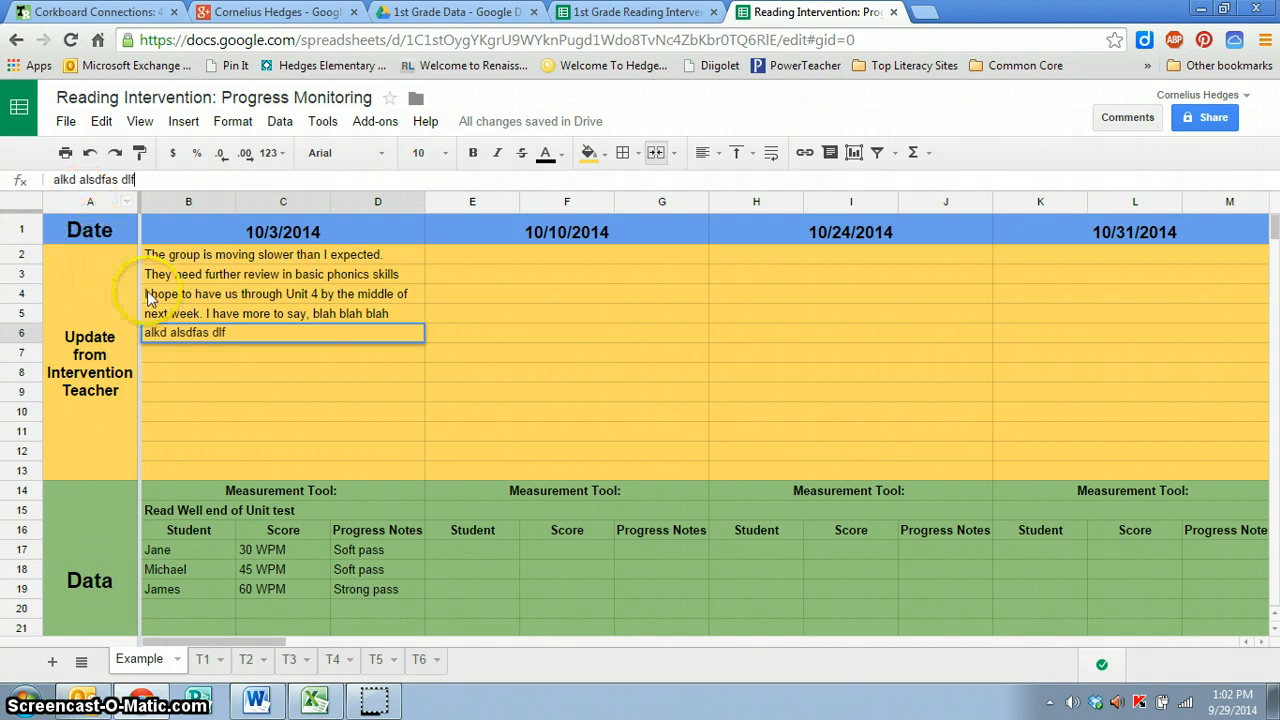
click(194, 353)
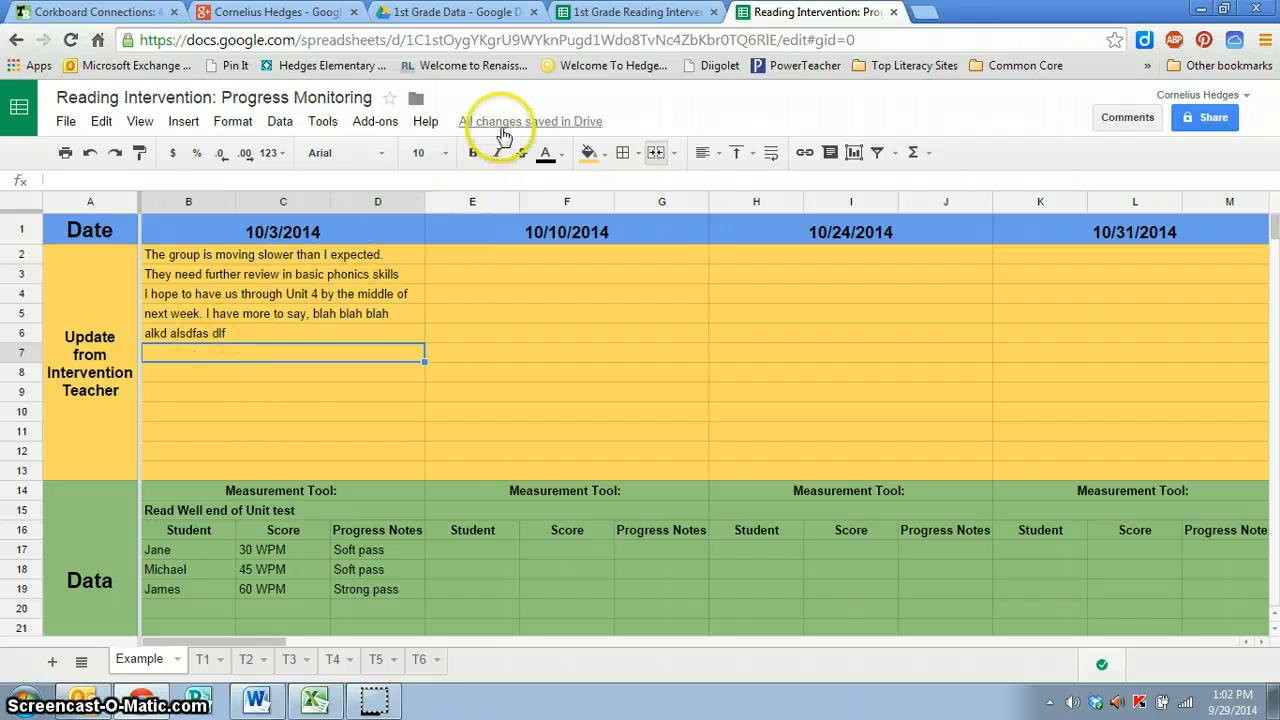
- Delete the text in rows 6 and 5 of the 10/3/2014 update
click(242, 333)
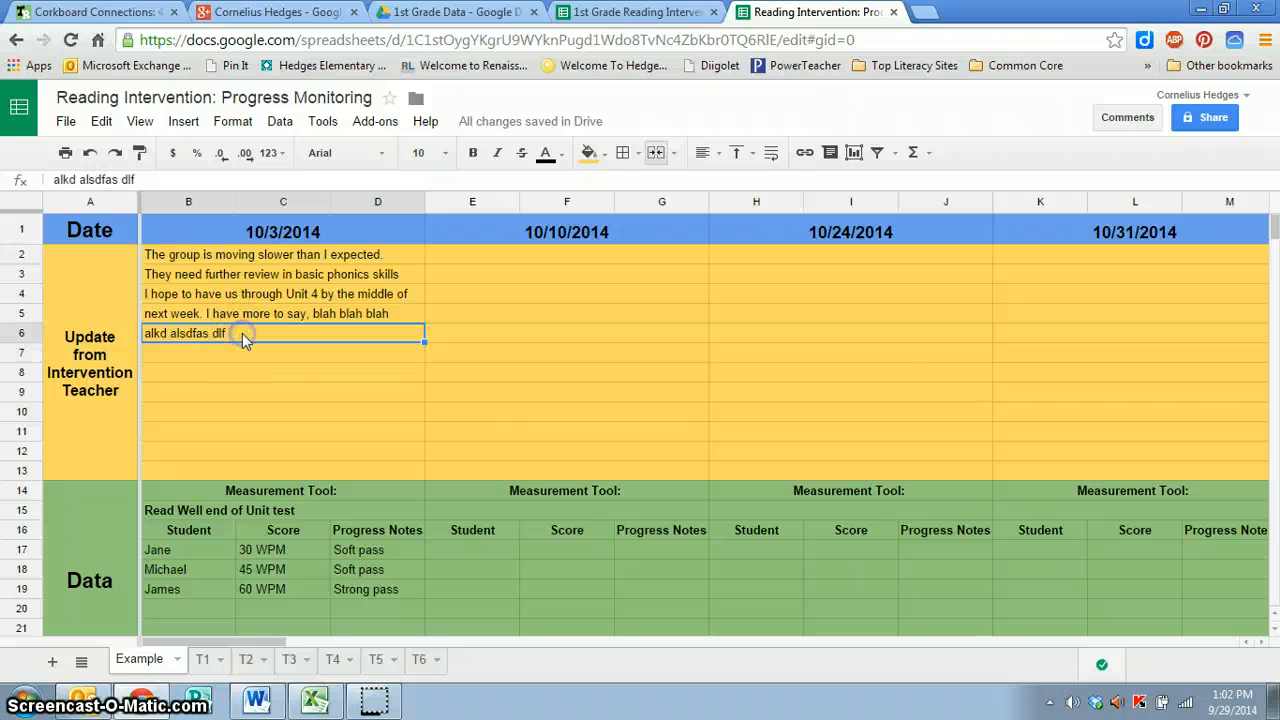
key(Delete)
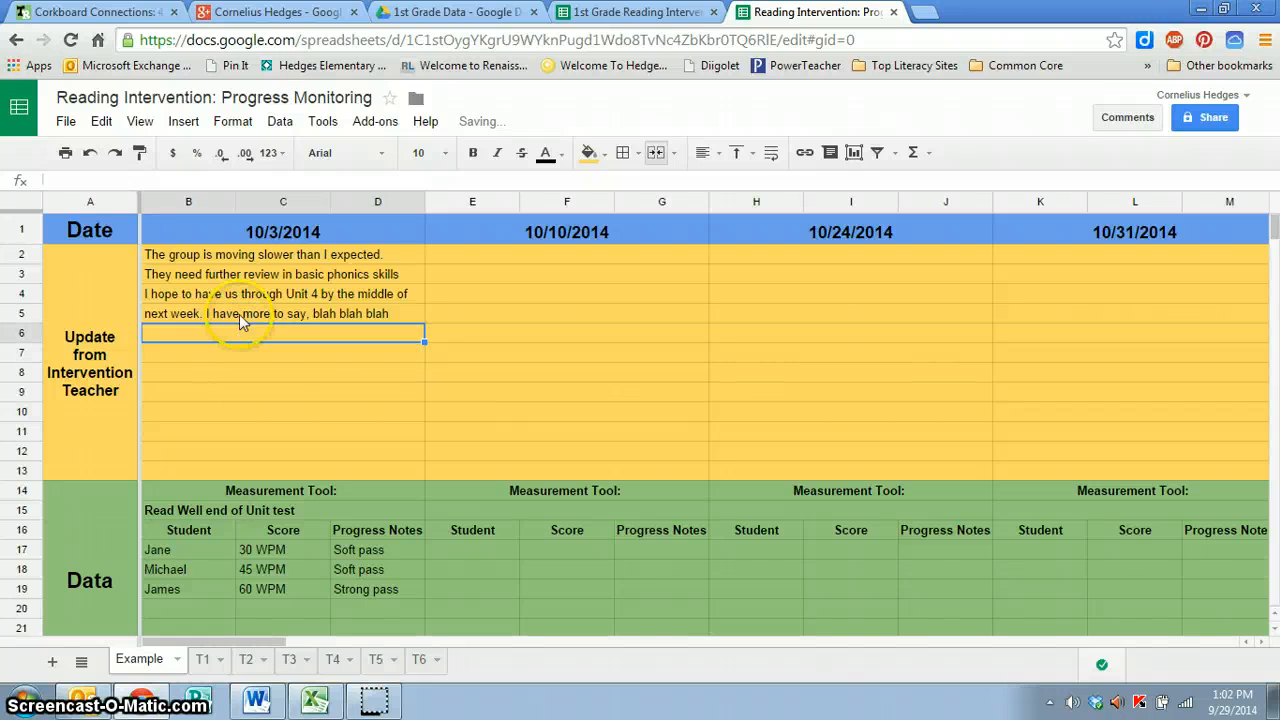
click(239, 314)
key(Delete)
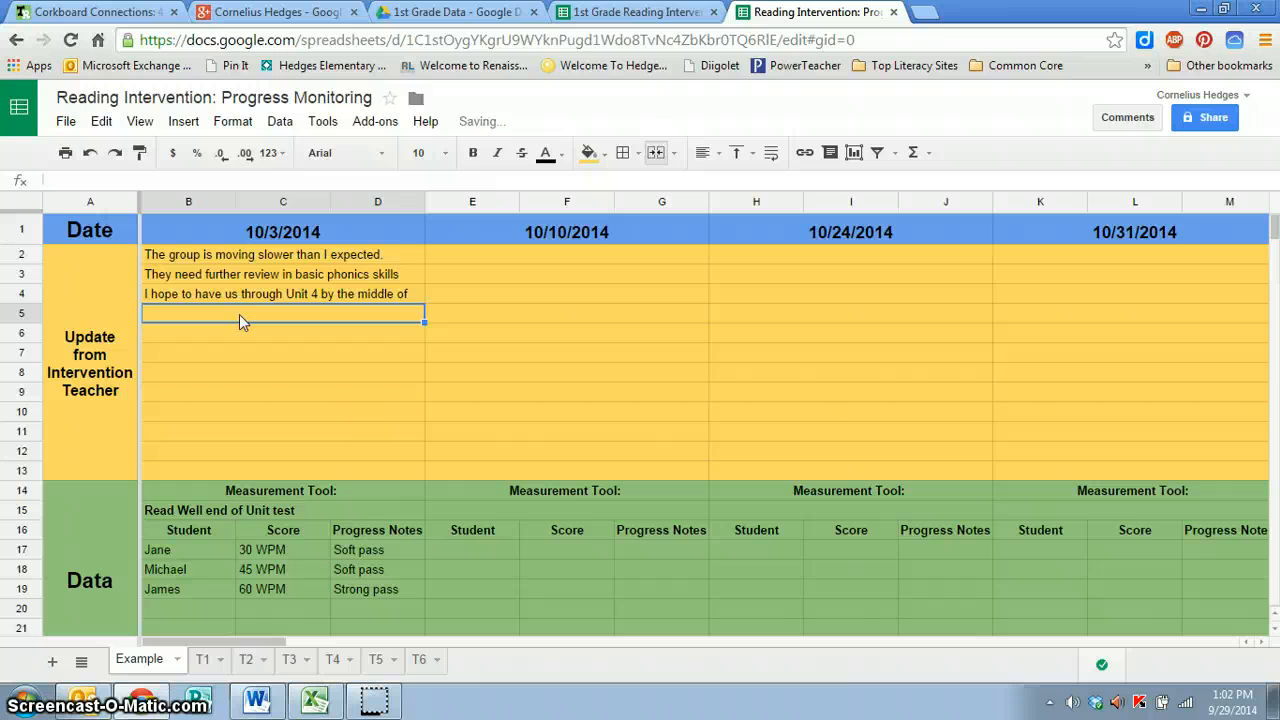
- Examine the 10/3/2014 Data section: the measurement tool and the students' names, scores and progress notes
scroll(254, 376, down, 2)
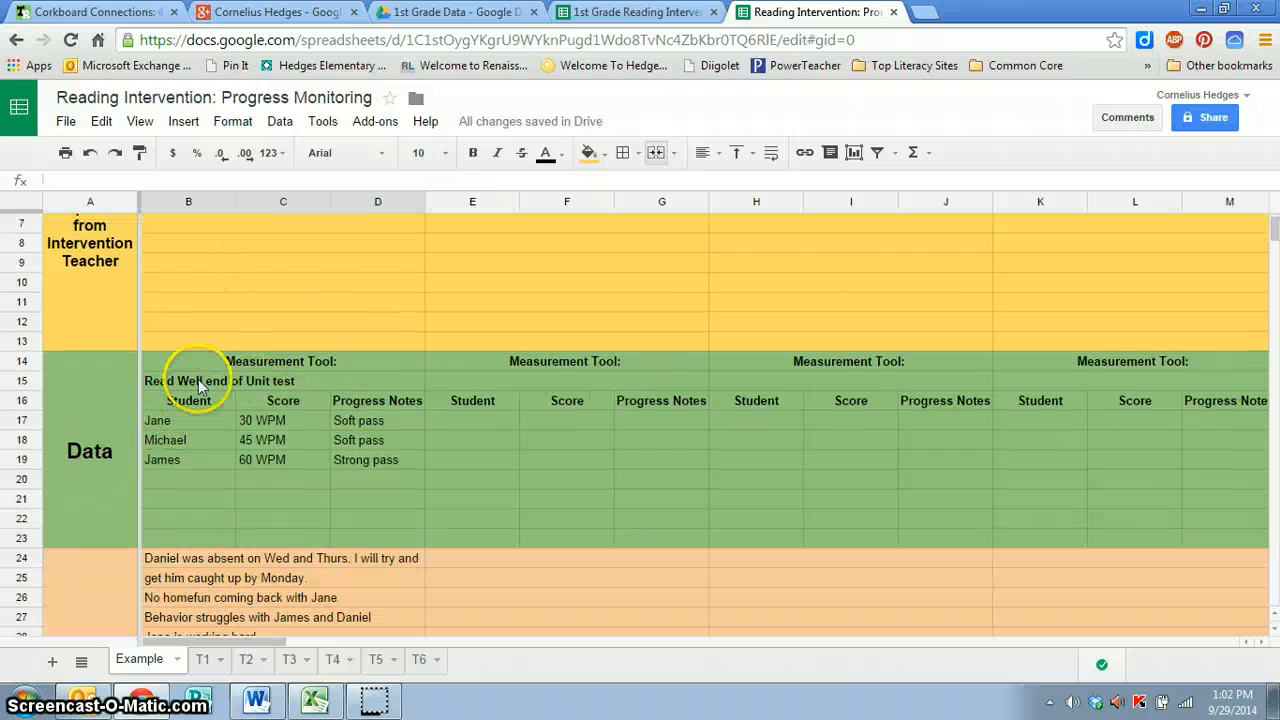
click(305, 381)
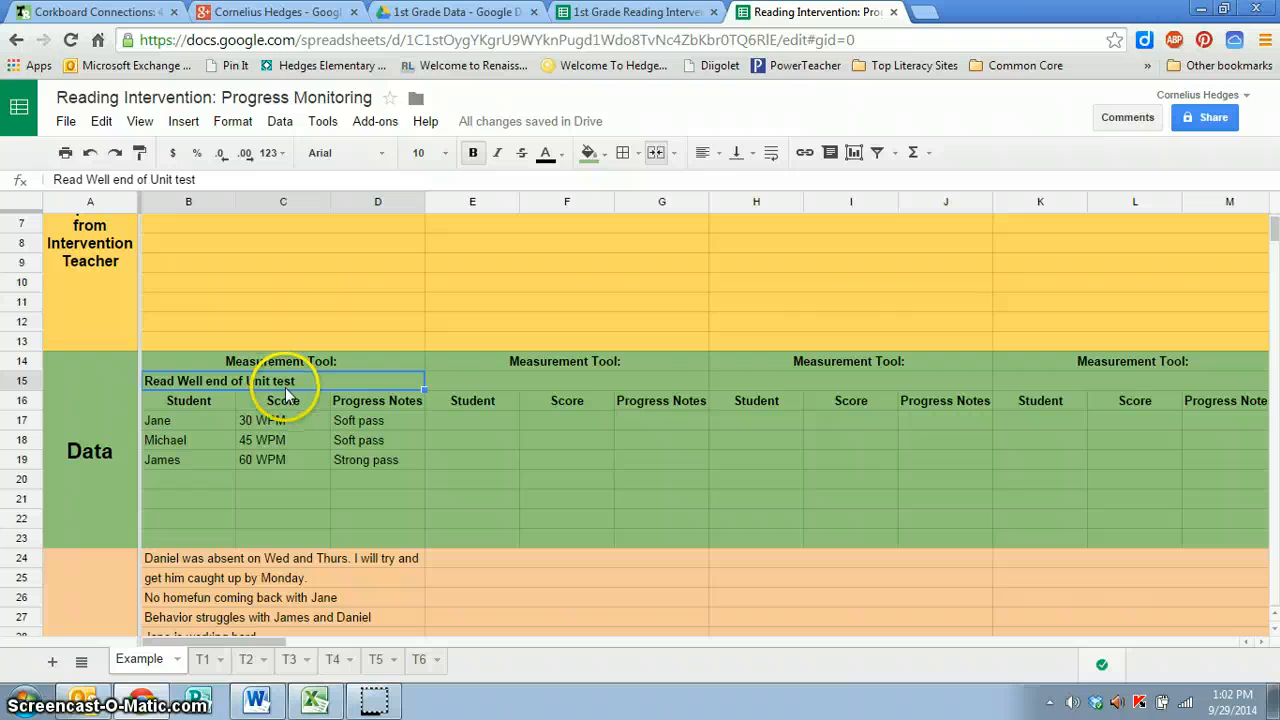
click(183, 427)
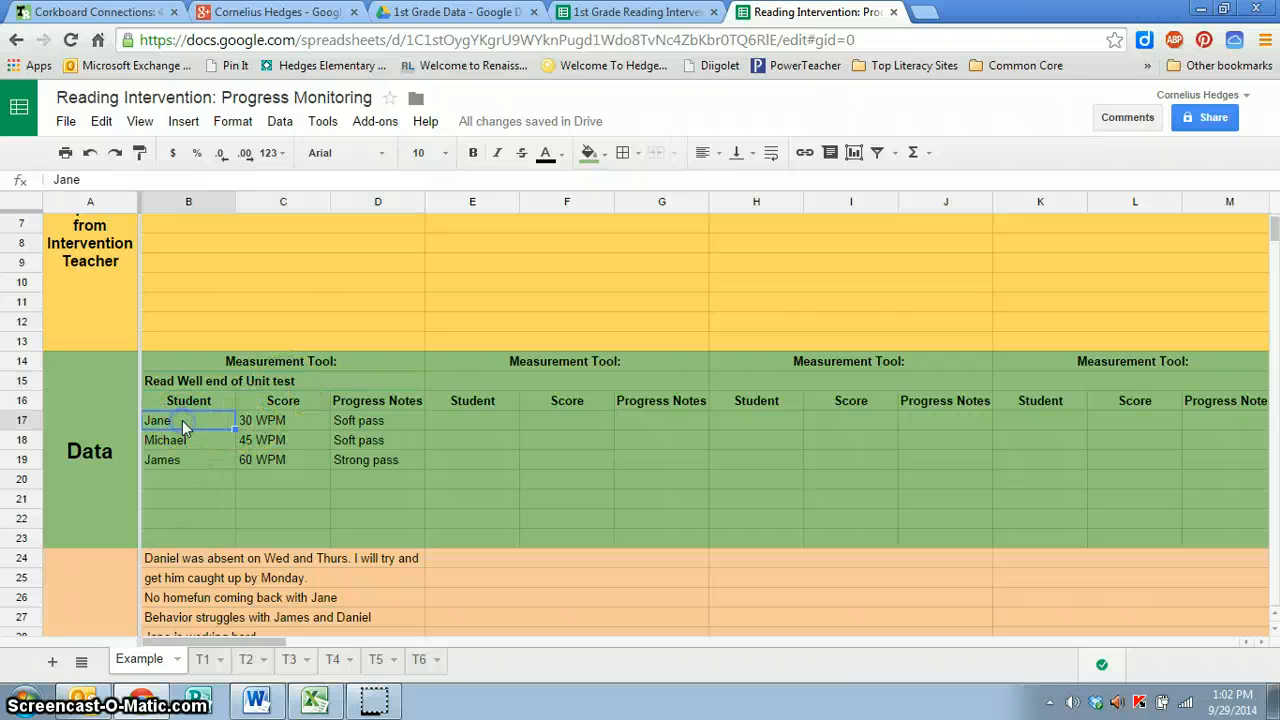
click(283, 423)
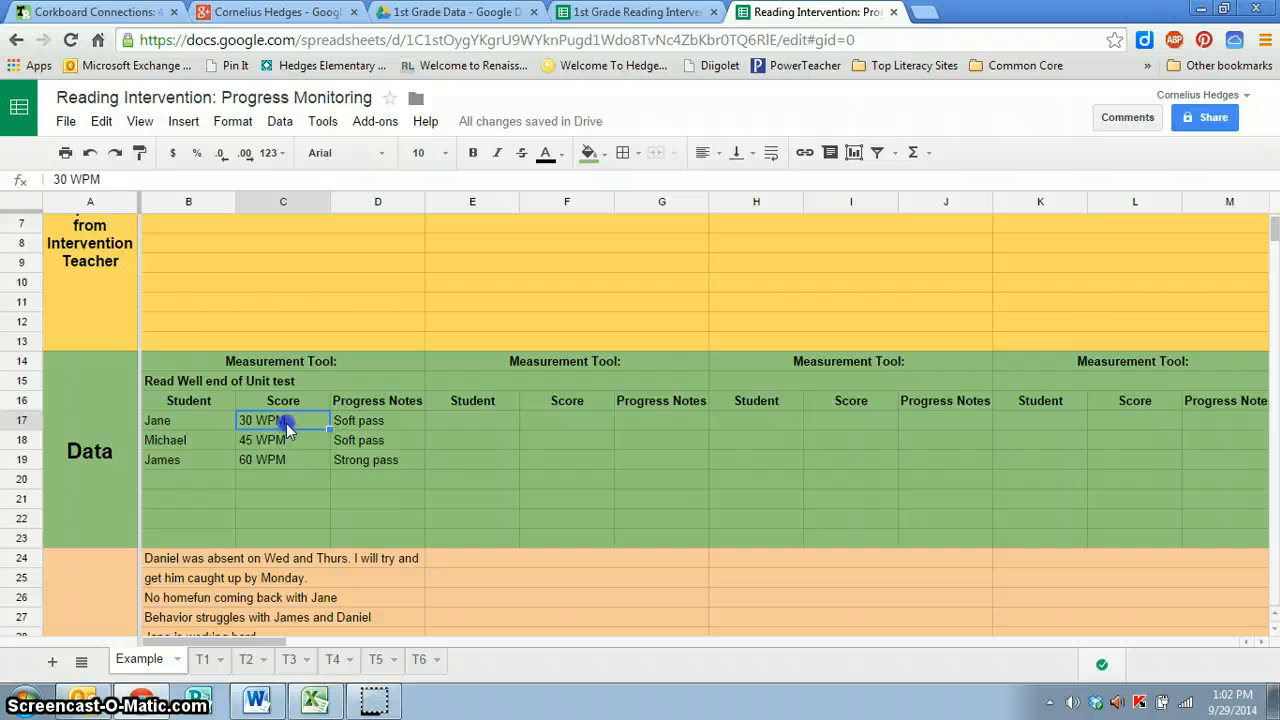
click(371, 424)
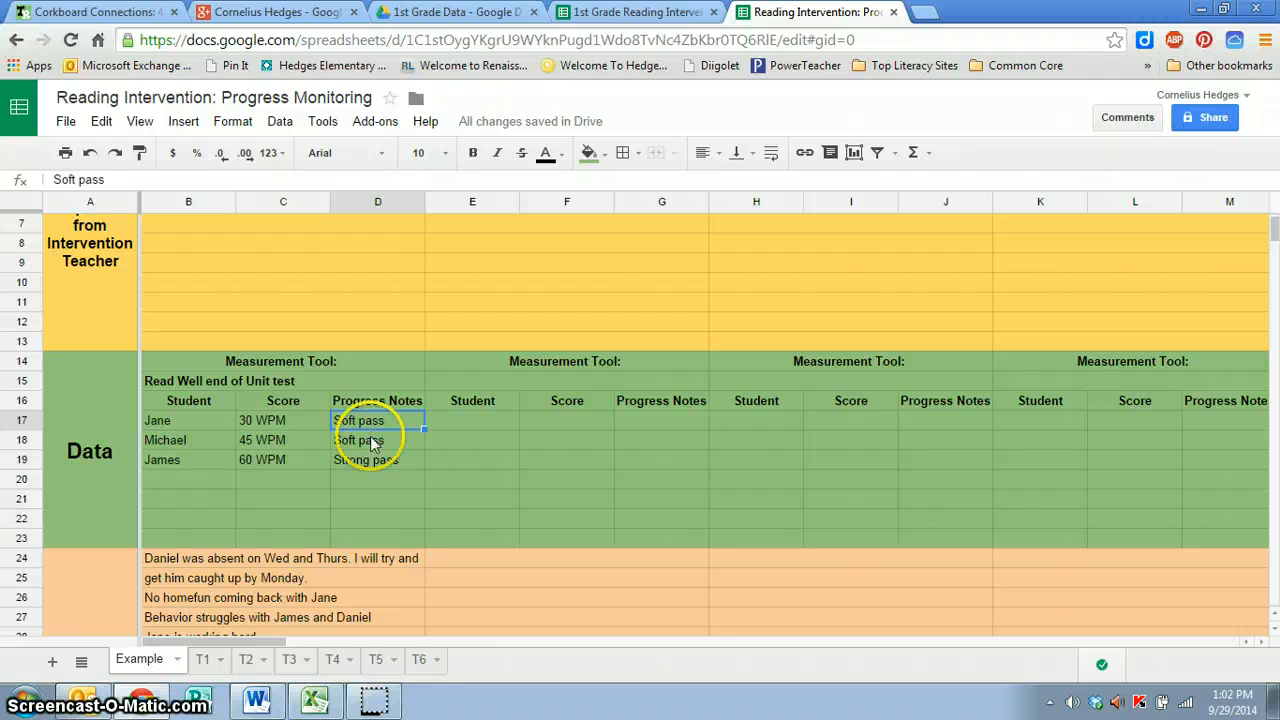
click(363, 481)
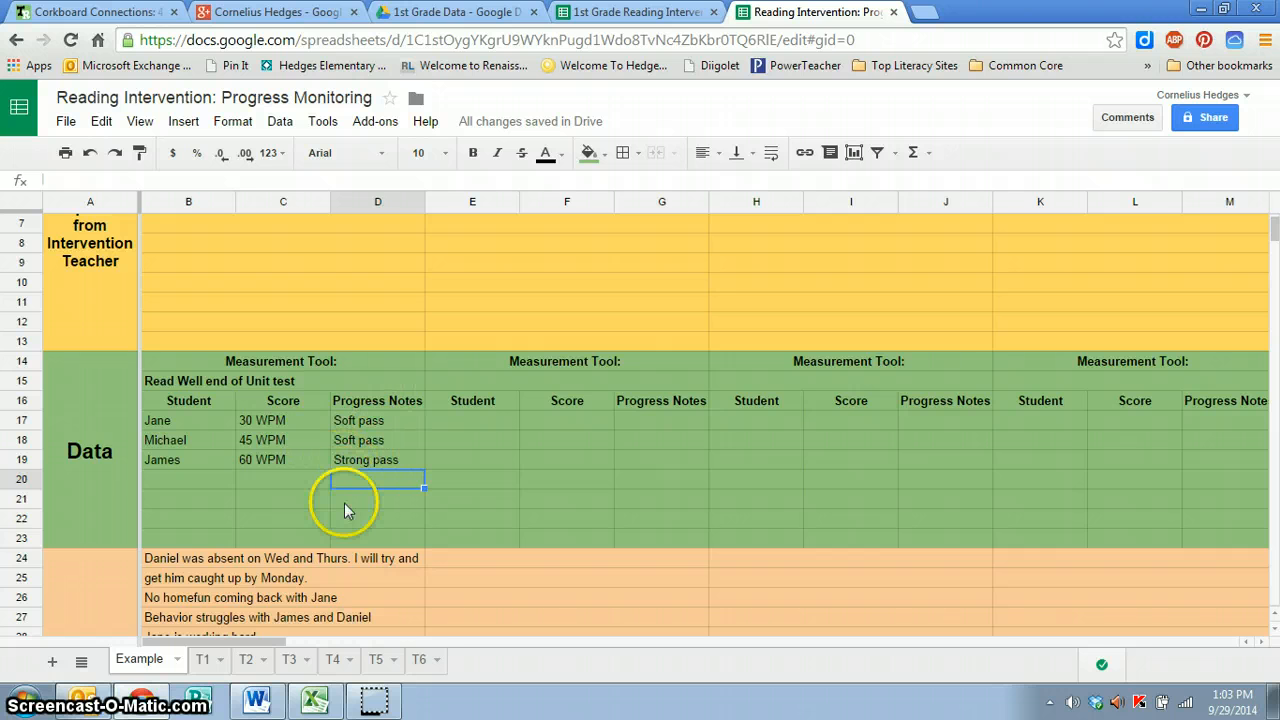
- Review the Students of Concern, Questions for Classroom Teachers, Collaborative Conversations and Upcoming Concepts in the Classroom sections of the Example sheet
scroll(344, 503, down, 2)
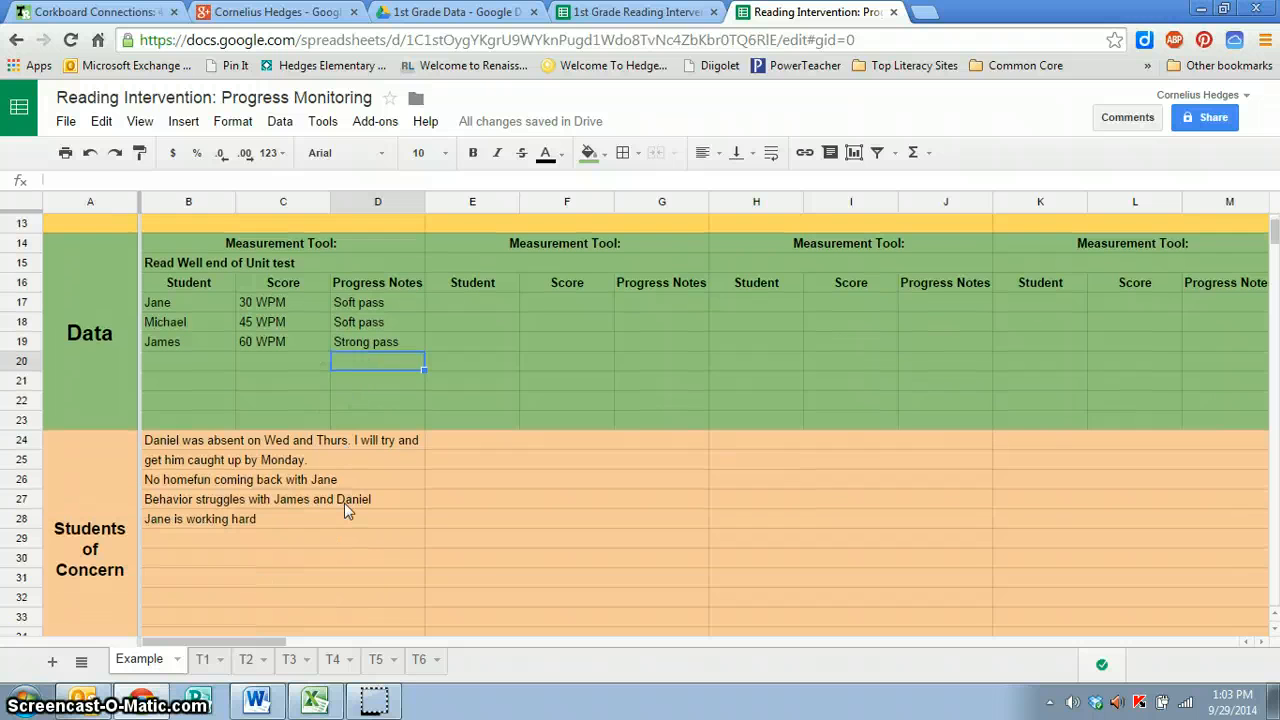
scroll(344, 503, down, 1)
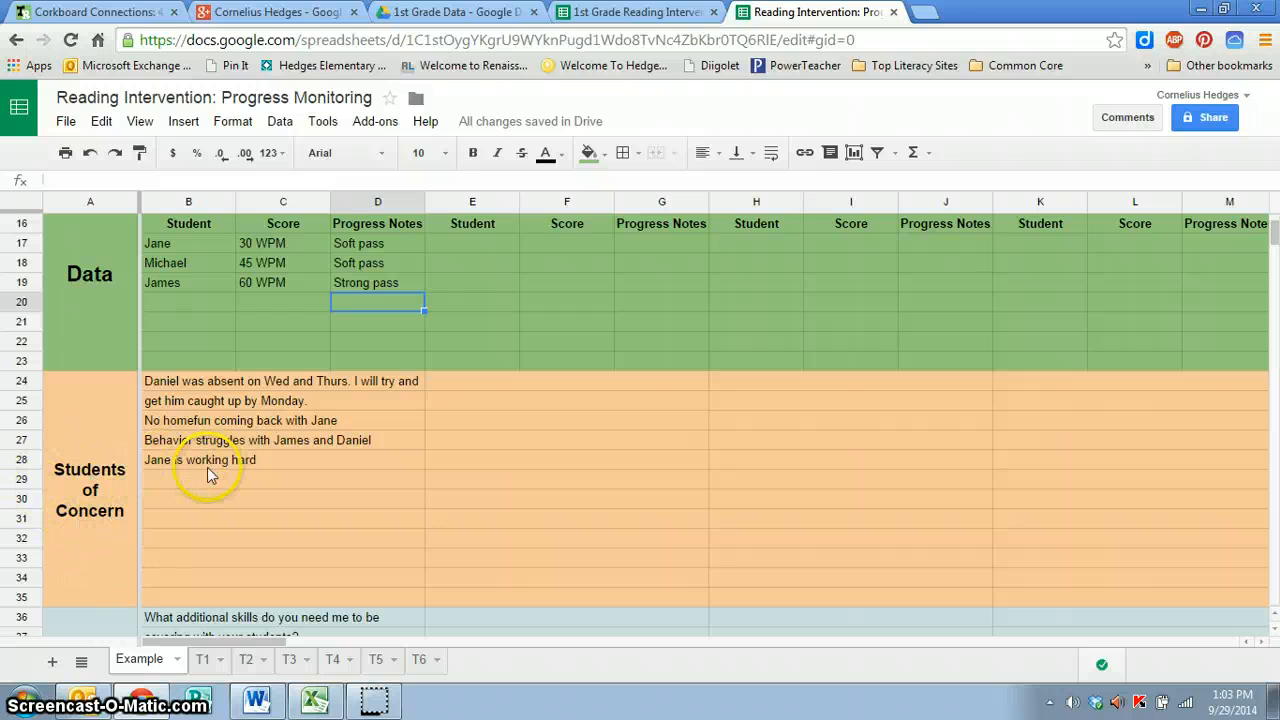
scroll(209, 463, down, 5)
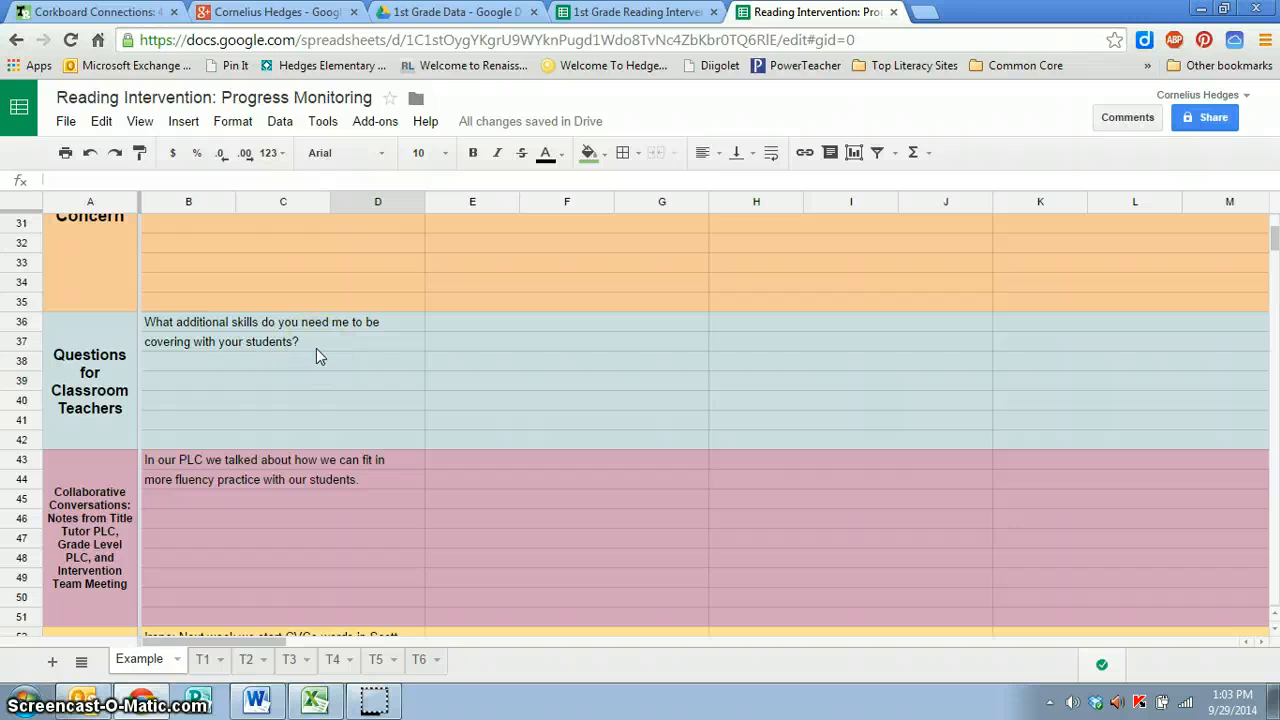
scroll(175, 545, down, 2)
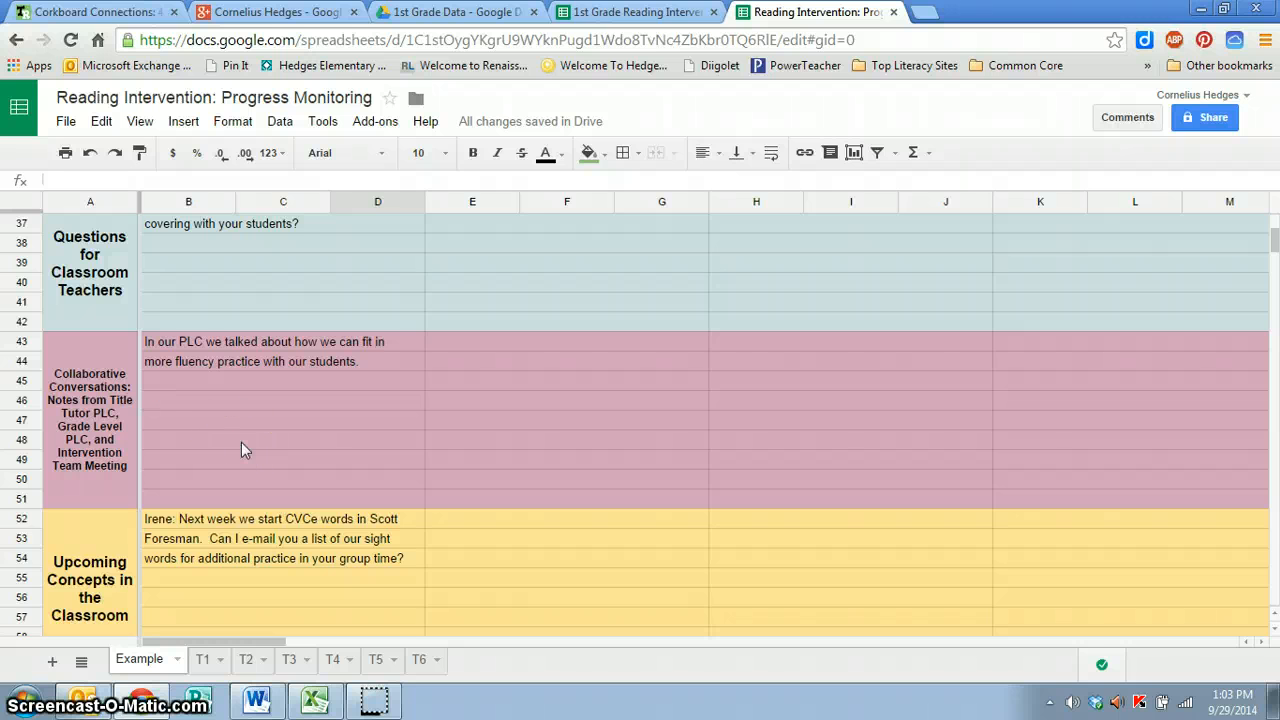
scroll(241, 442, down, 2)
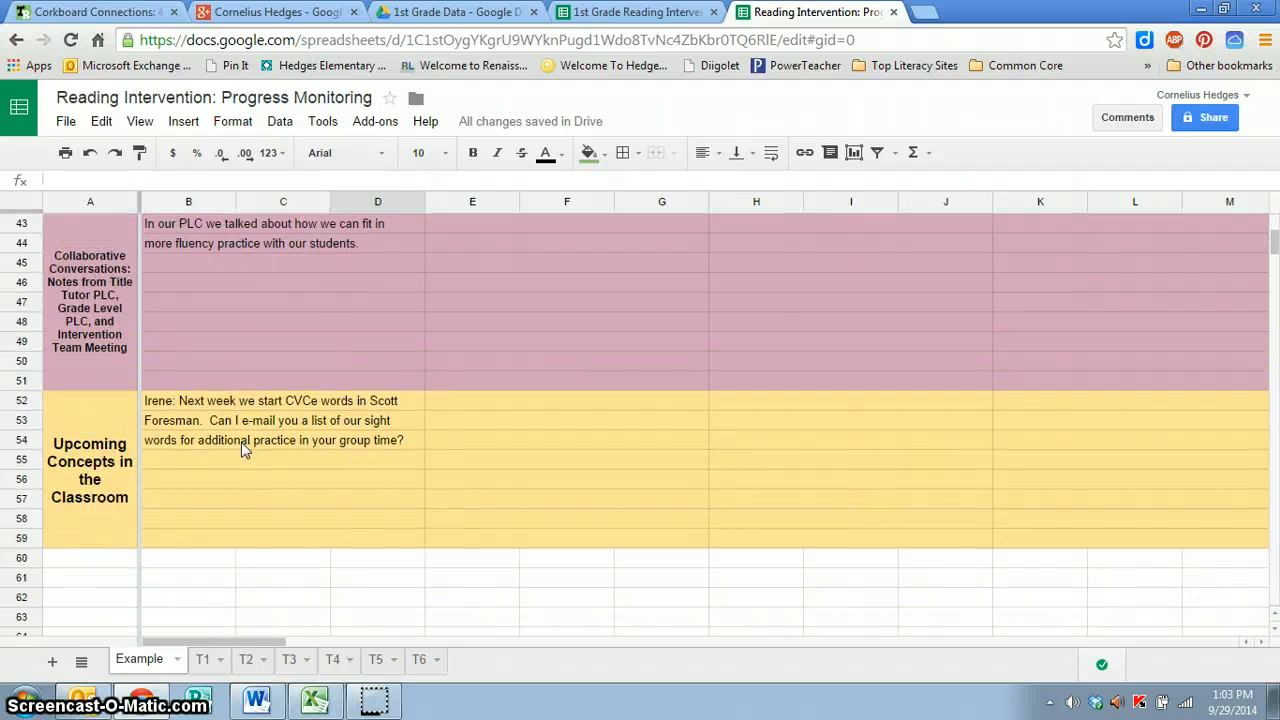
scroll(241, 445, up, 2)
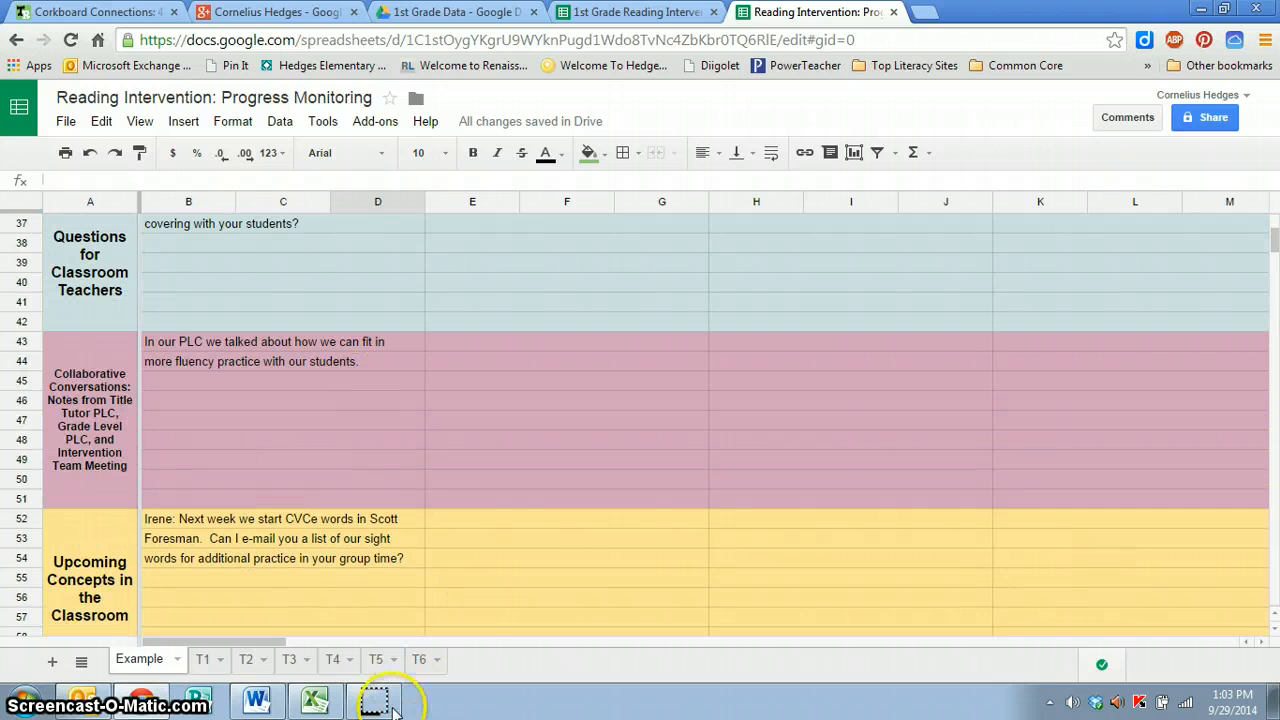
mouse_move(378, 706)
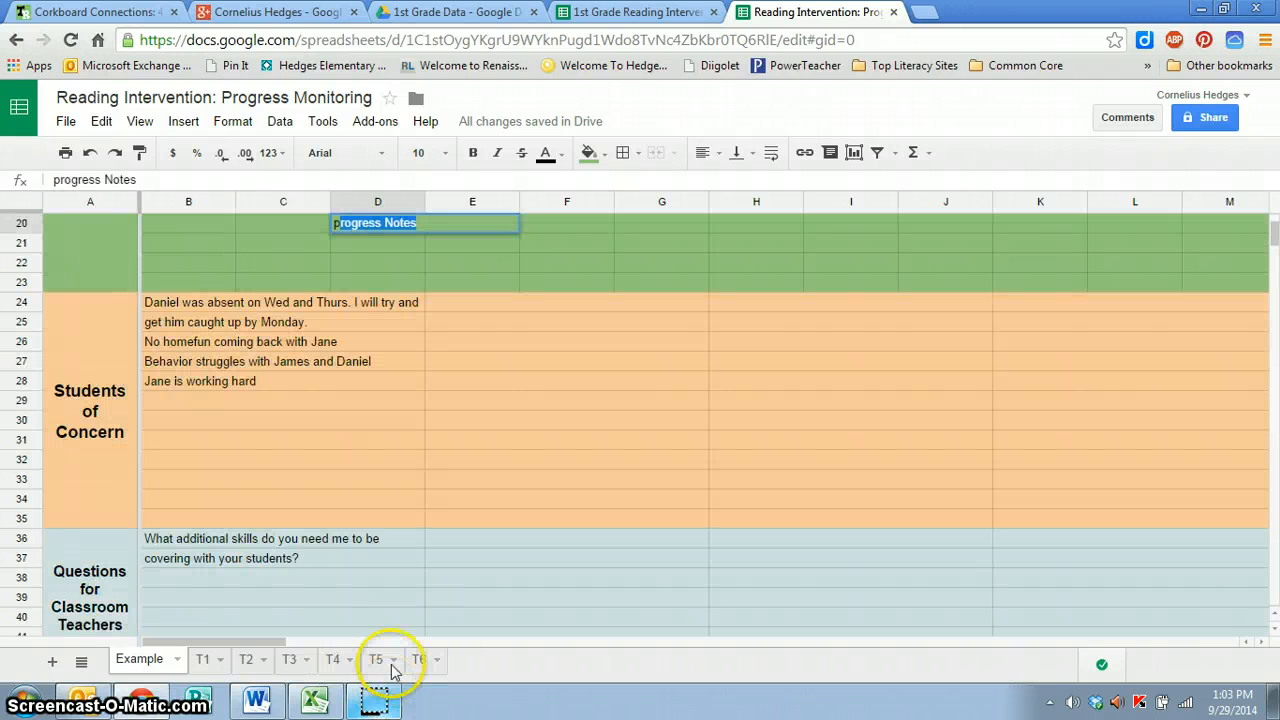
mouse_move(378, 706)
click(390, 662)
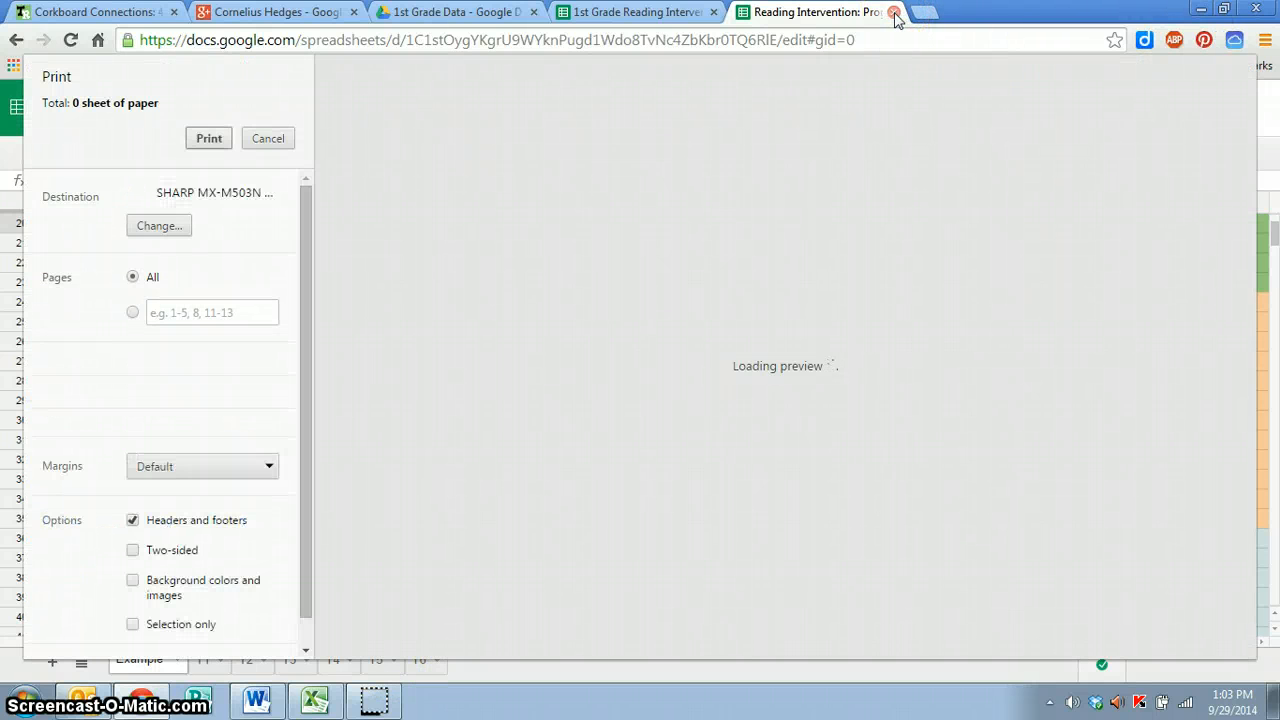
click(266, 137)
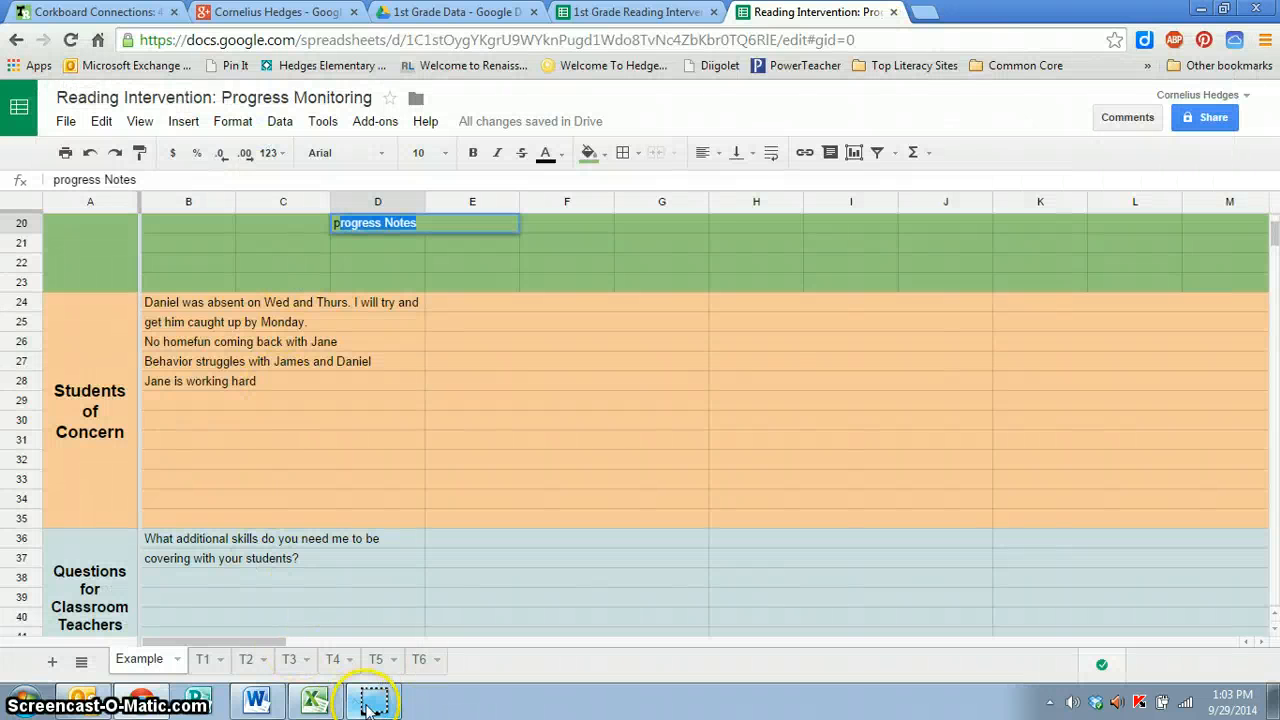
click(372, 702)
click(417, 236)
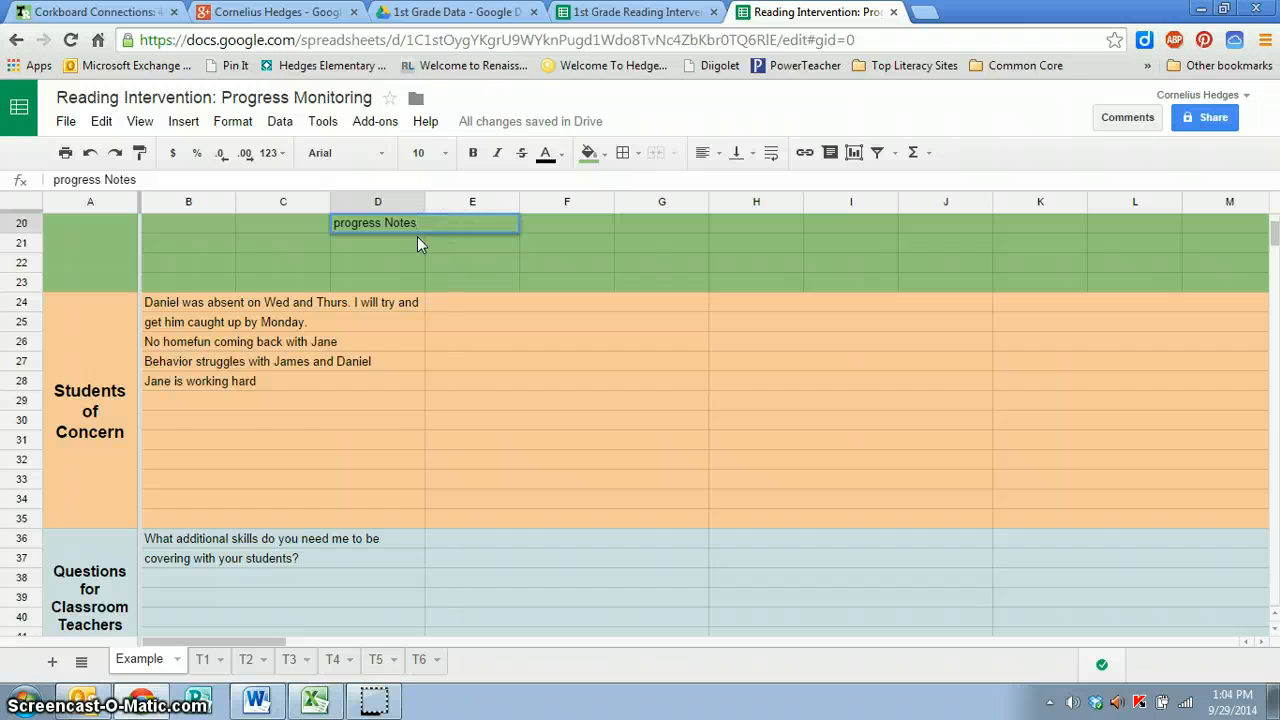
scroll(417, 236, up, 4)
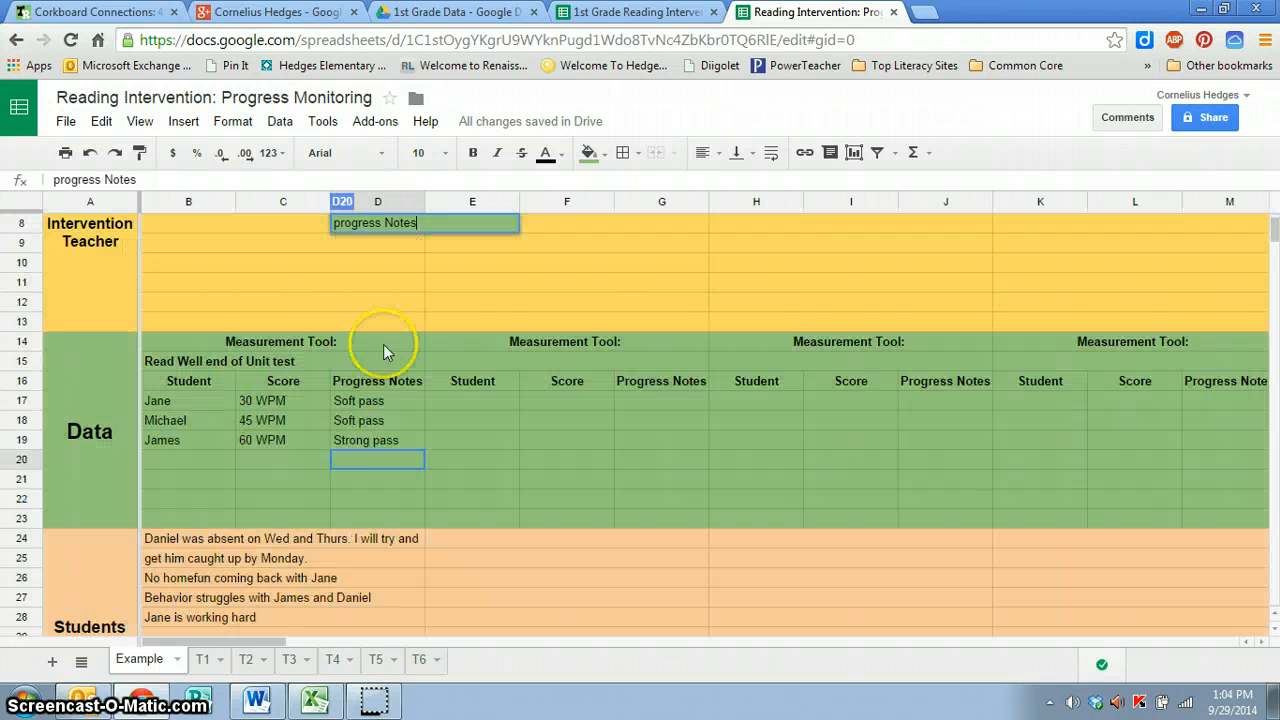
key(Escape)
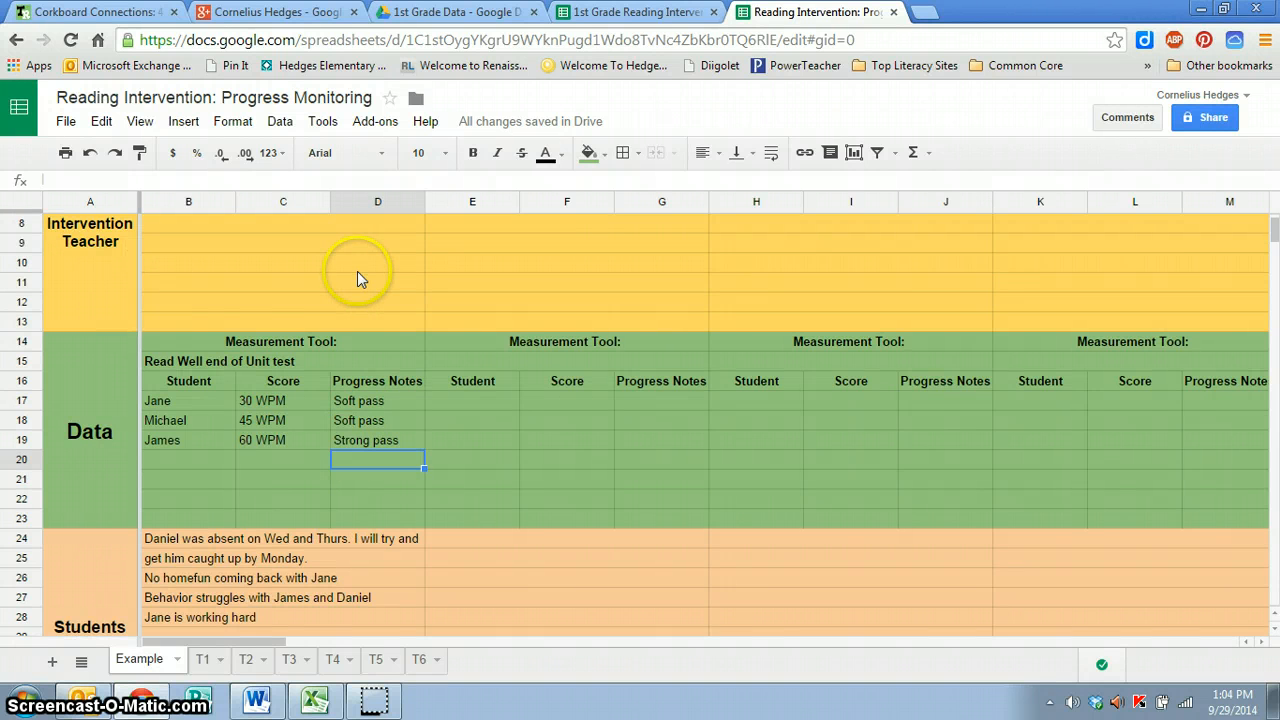
- Switch to the 1st Grade Reading Intervention: Progress Monitoring spreadsheet and look over the teacher's sheet that is open
scroll(398, 431, up, 3)
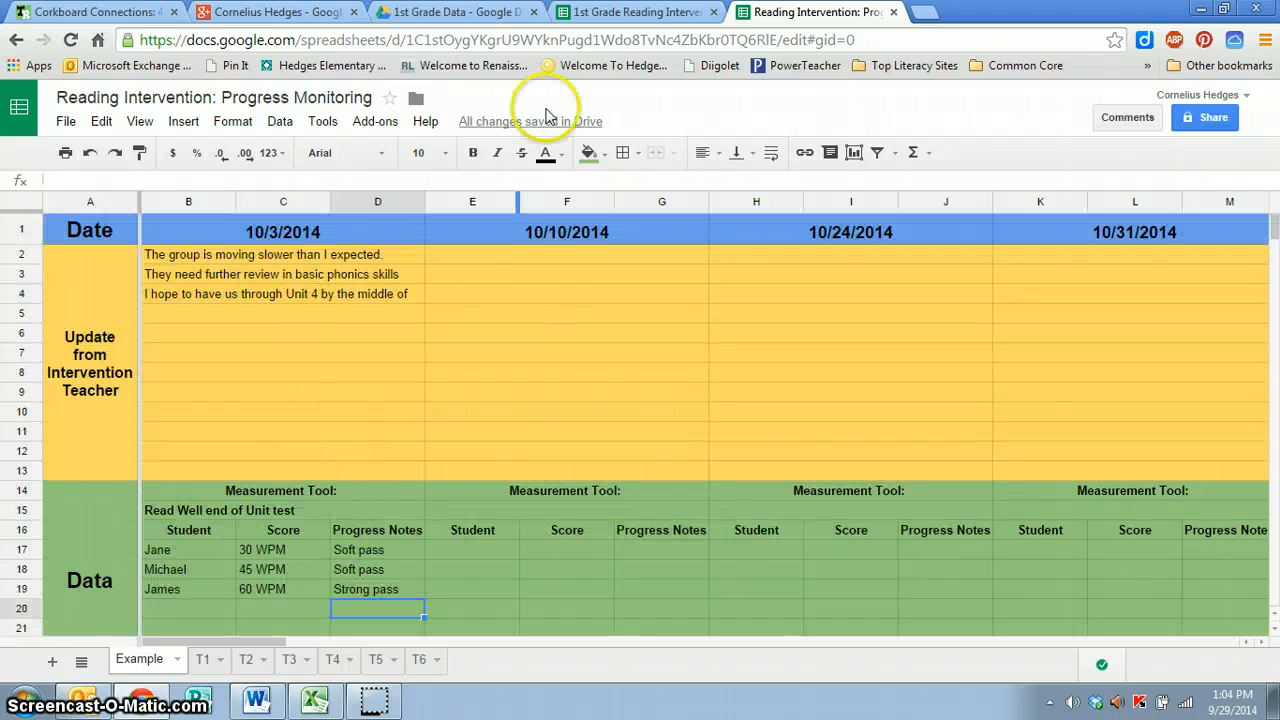
click(627, 14)
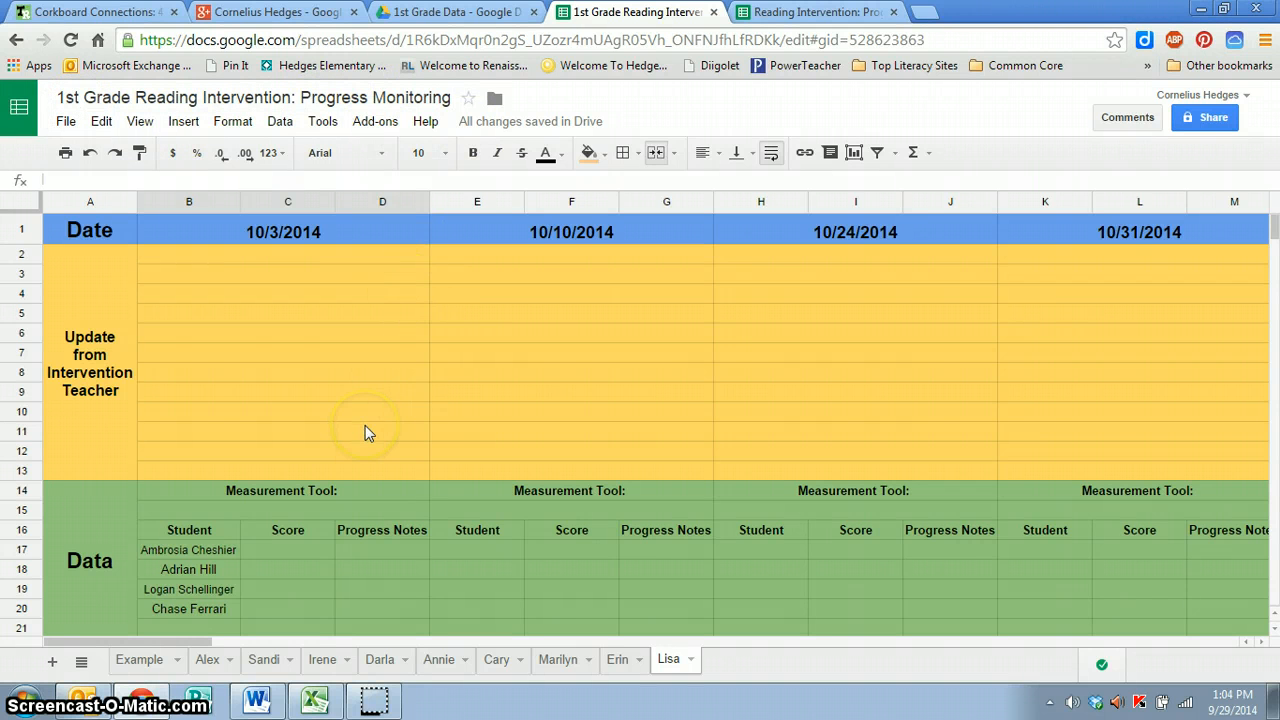
scroll(365, 425, down, 3)
scroll(323, 337, up, 3)
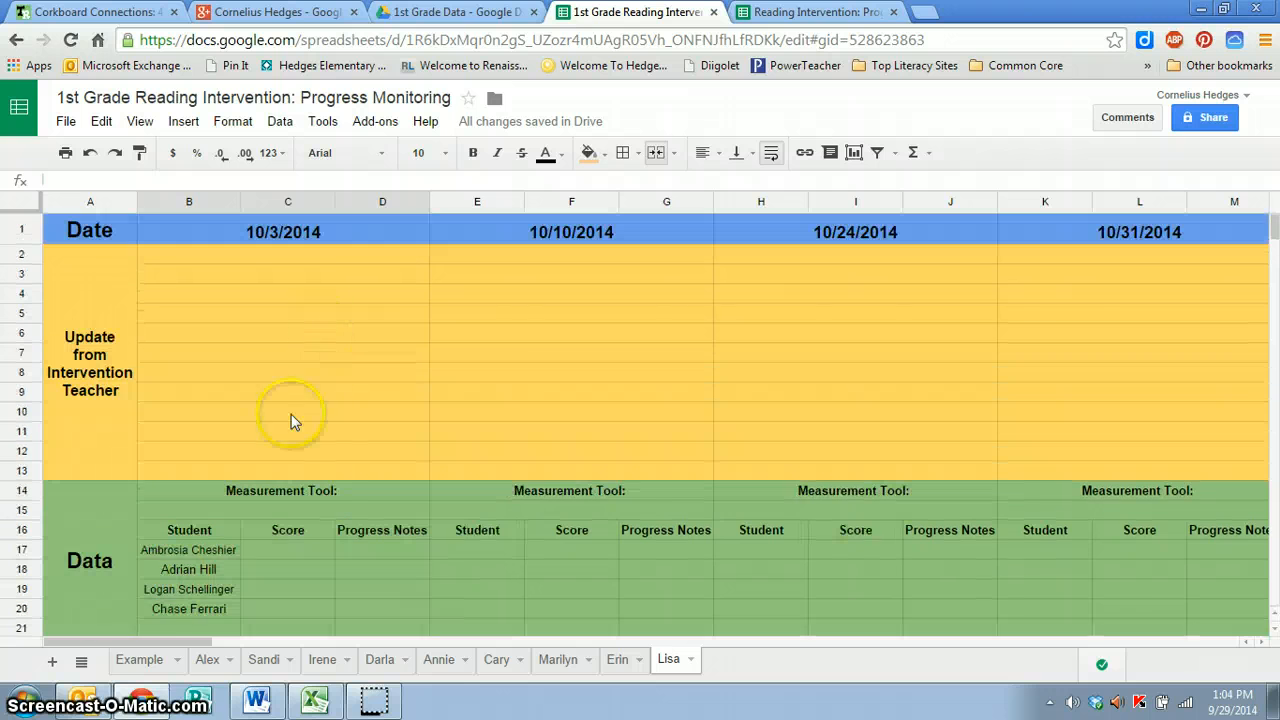
- View the 1st grade Example sheet, then open the first teacher's sheet after it and look over its sections
click(145, 662)
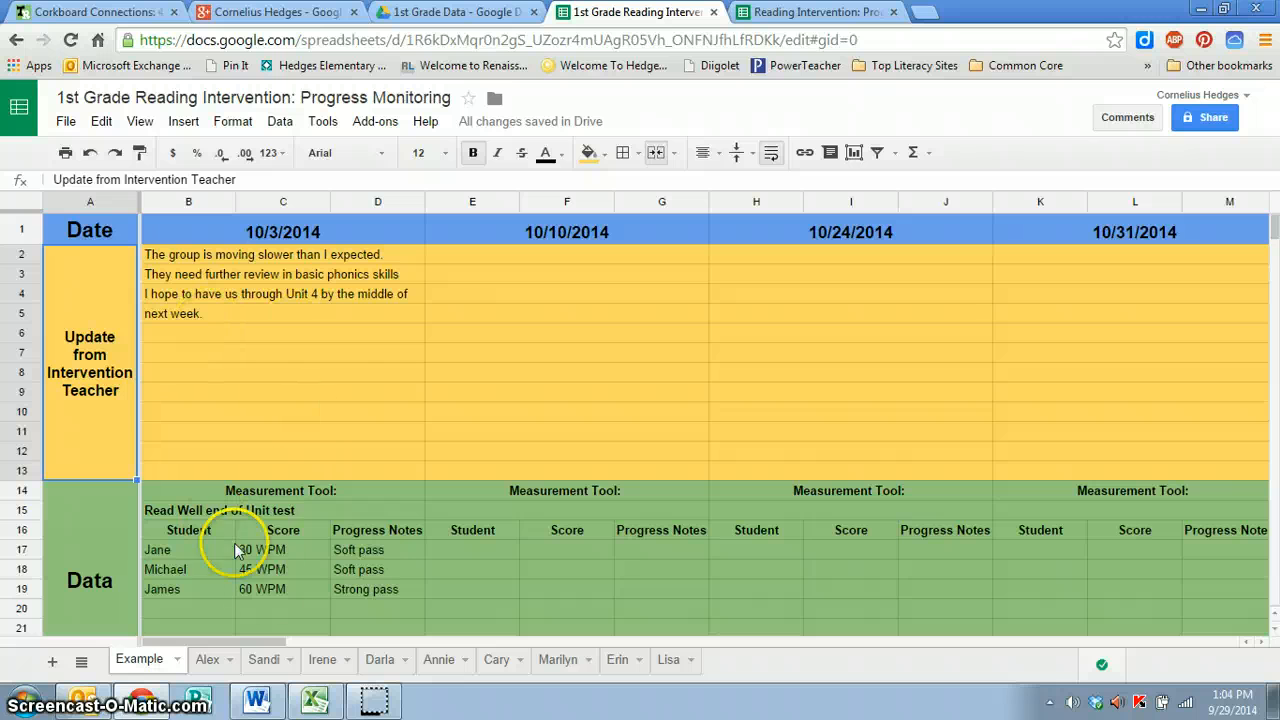
click(209, 665)
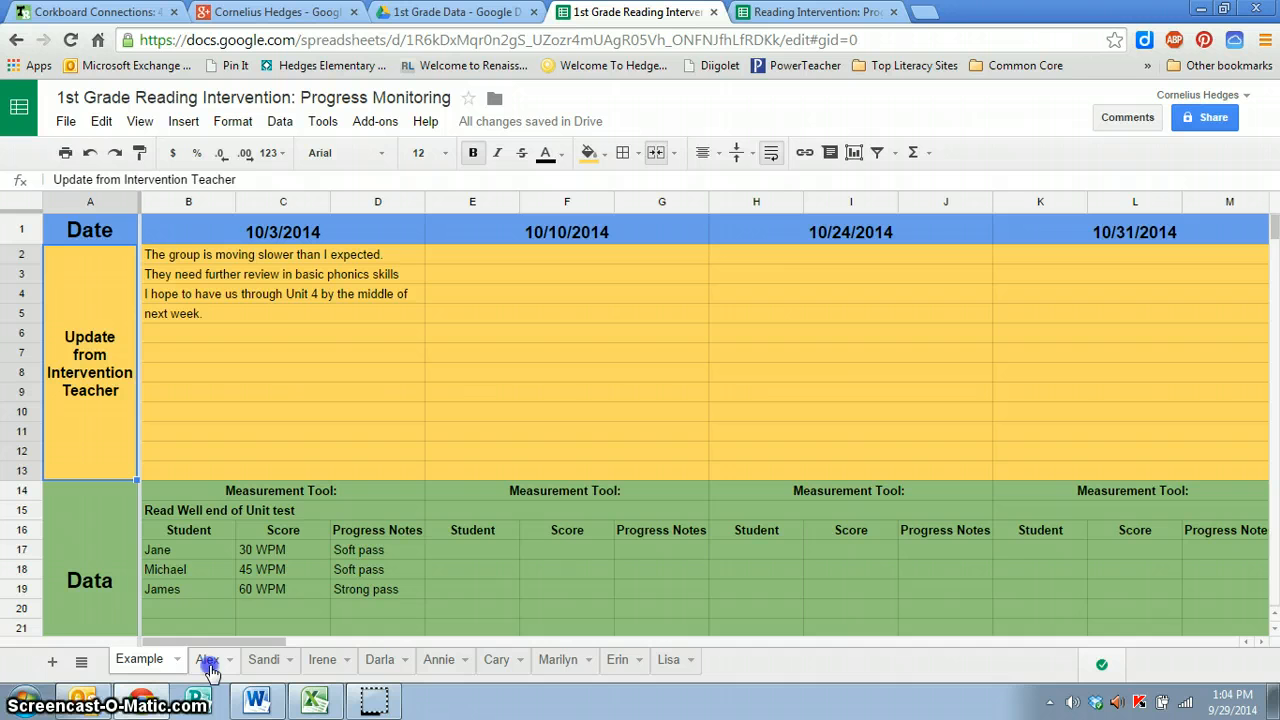
scroll(267, 460, up, 4)
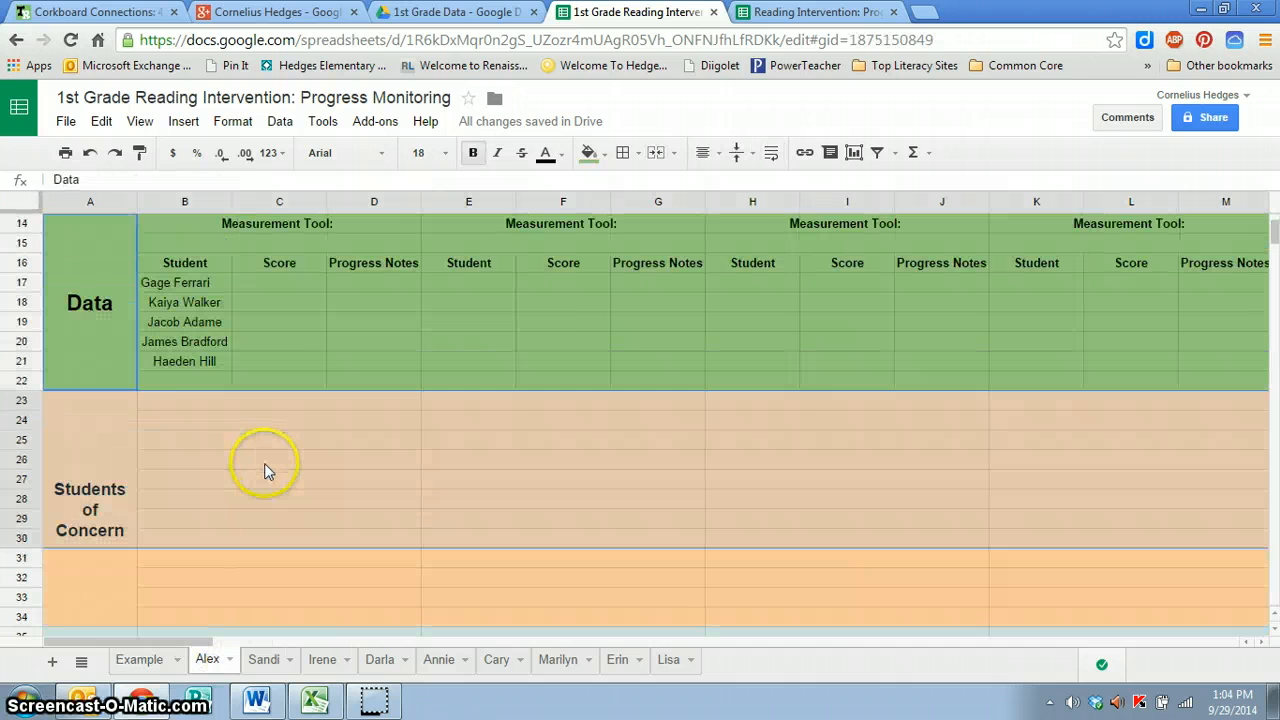
- Look over the Update from Intervention Teacher and Data sections of the open teacher's sheet
scroll(256, 475, up, 3)
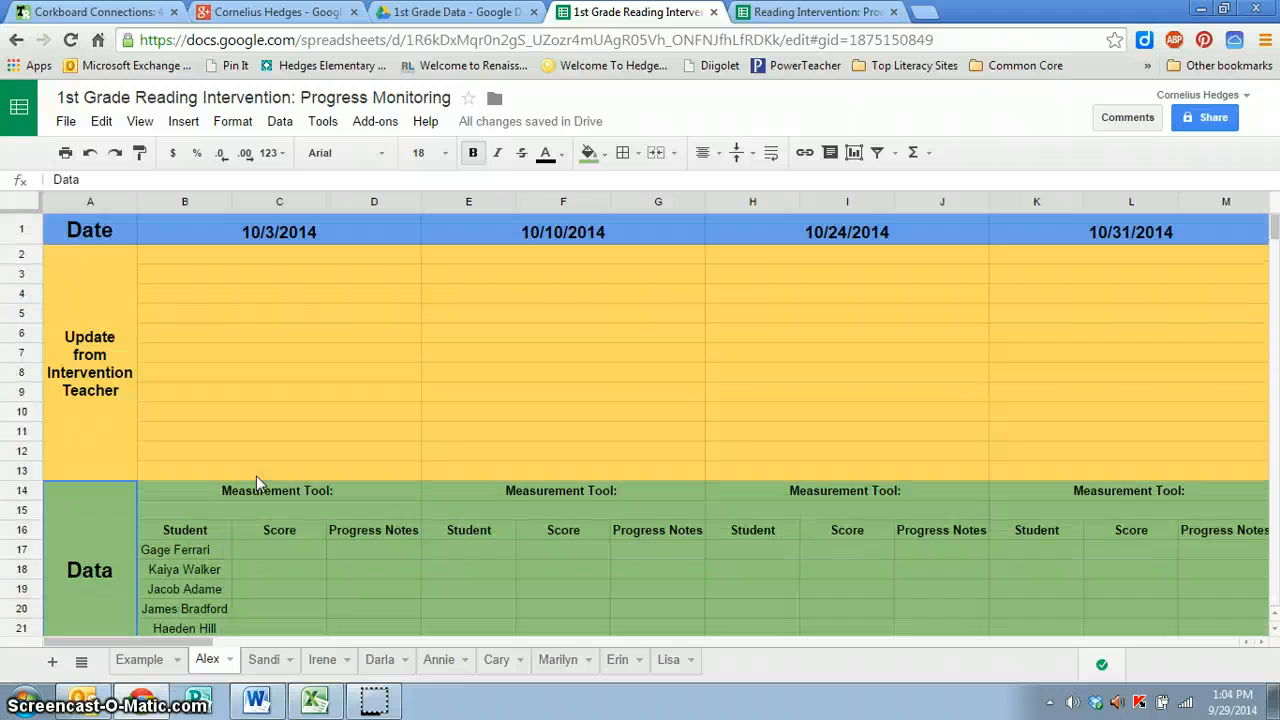
scroll(256, 475, down, 3)
scroll(256, 475, up, 3)
click(277, 632)
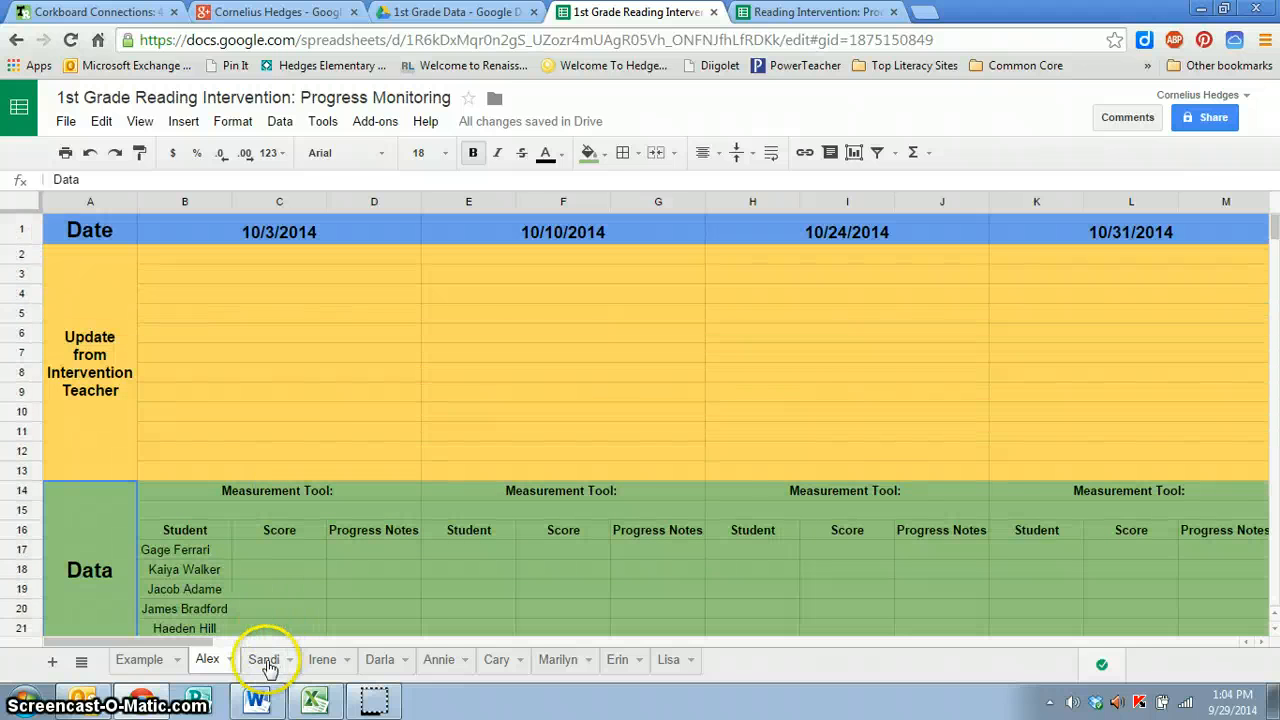
- Go through the remaining 1st grade teachers' sheets in order up to the last one, viewing each sheet's student list
click(265, 662)
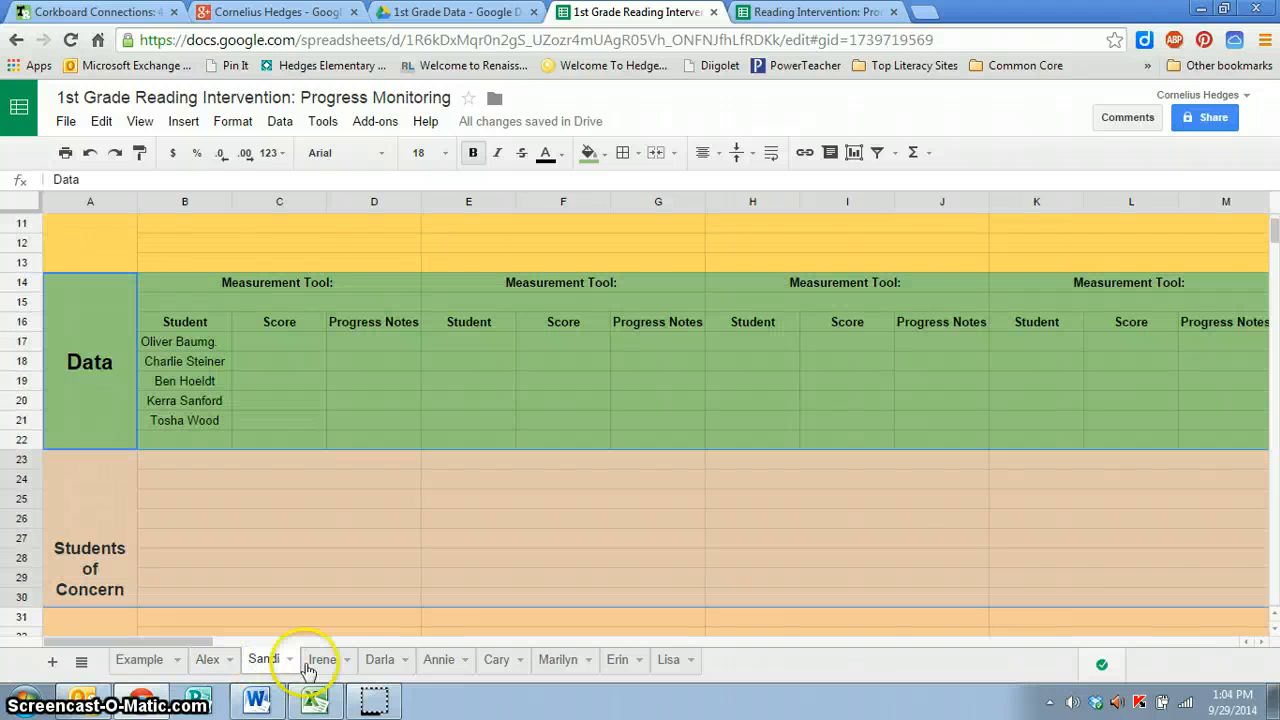
click(322, 660)
click(380, 662)
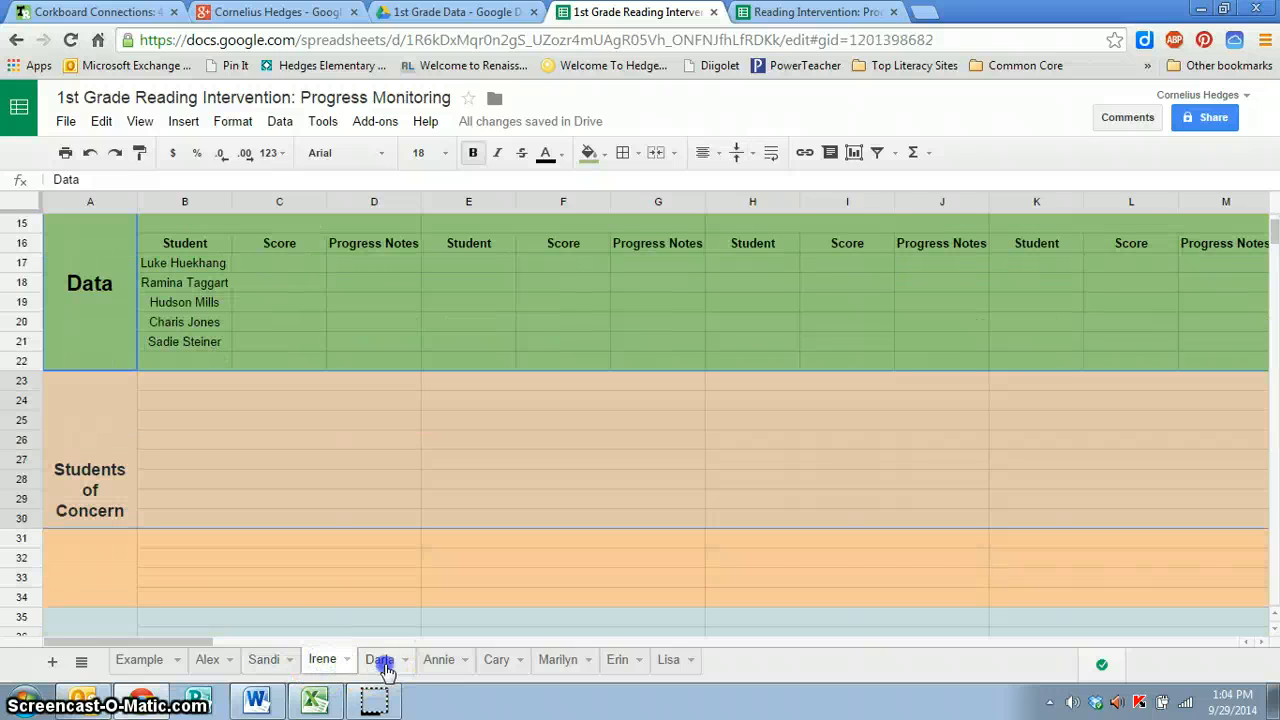
click(438, 661)
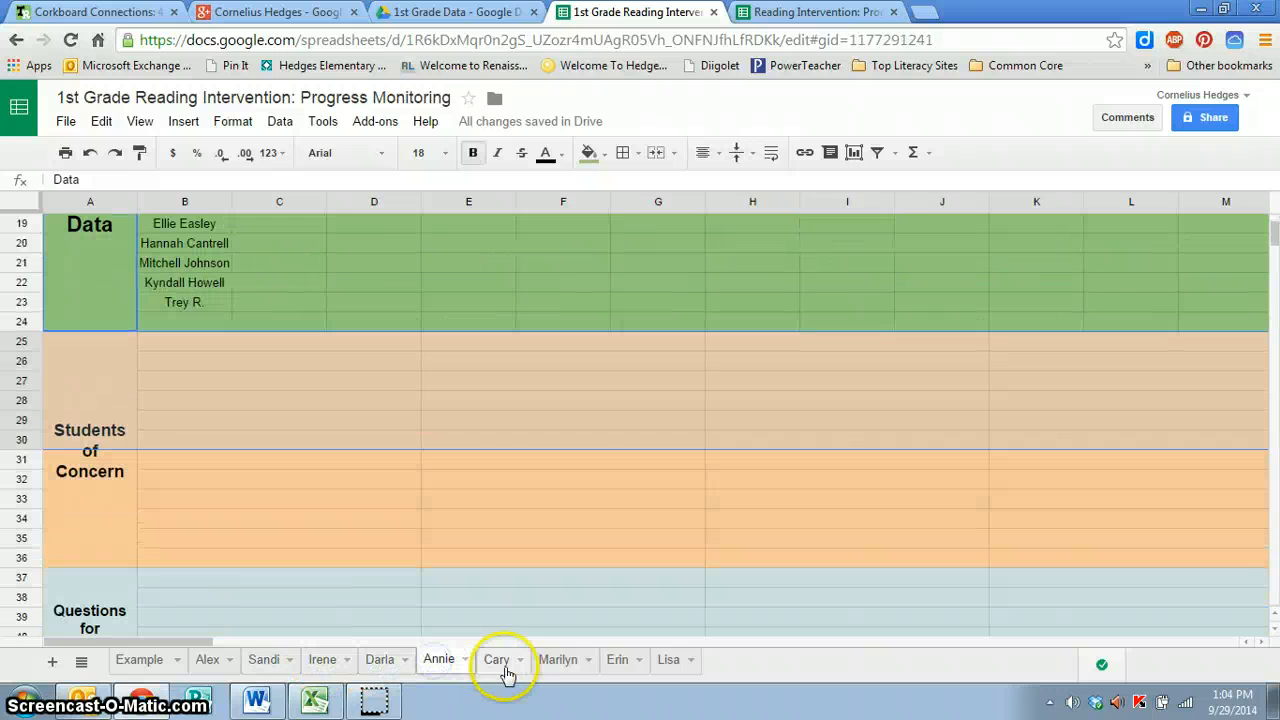
click(500, 662)
click(557, 663)
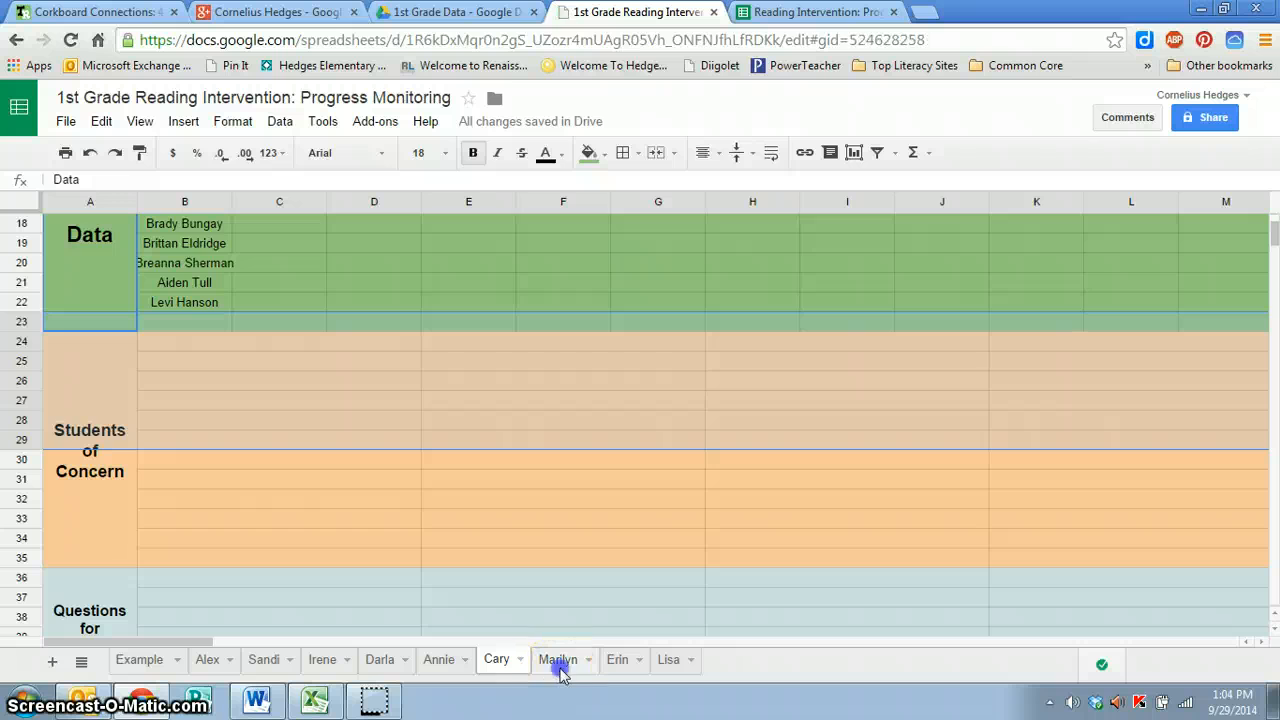
click(614, 661)
click(667, 661)
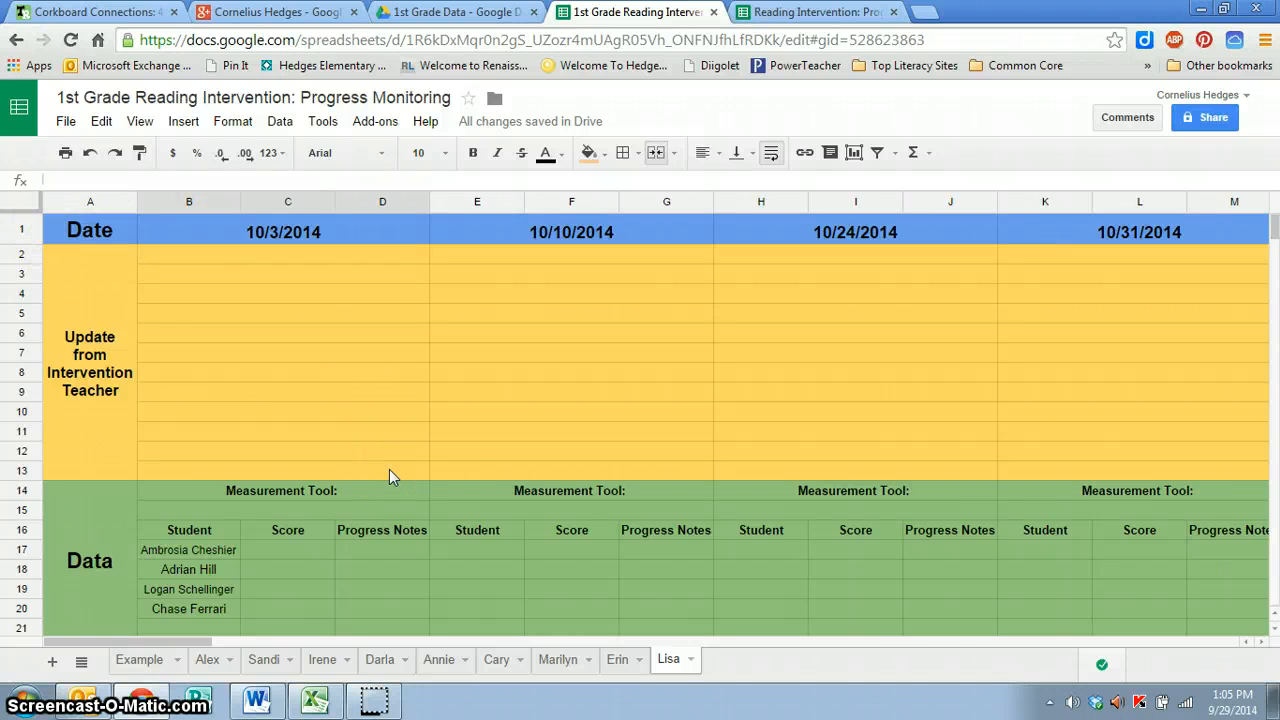
- Bring up the print settings for the last teacher's sheet and cancel without printing
key(ctrl+p)
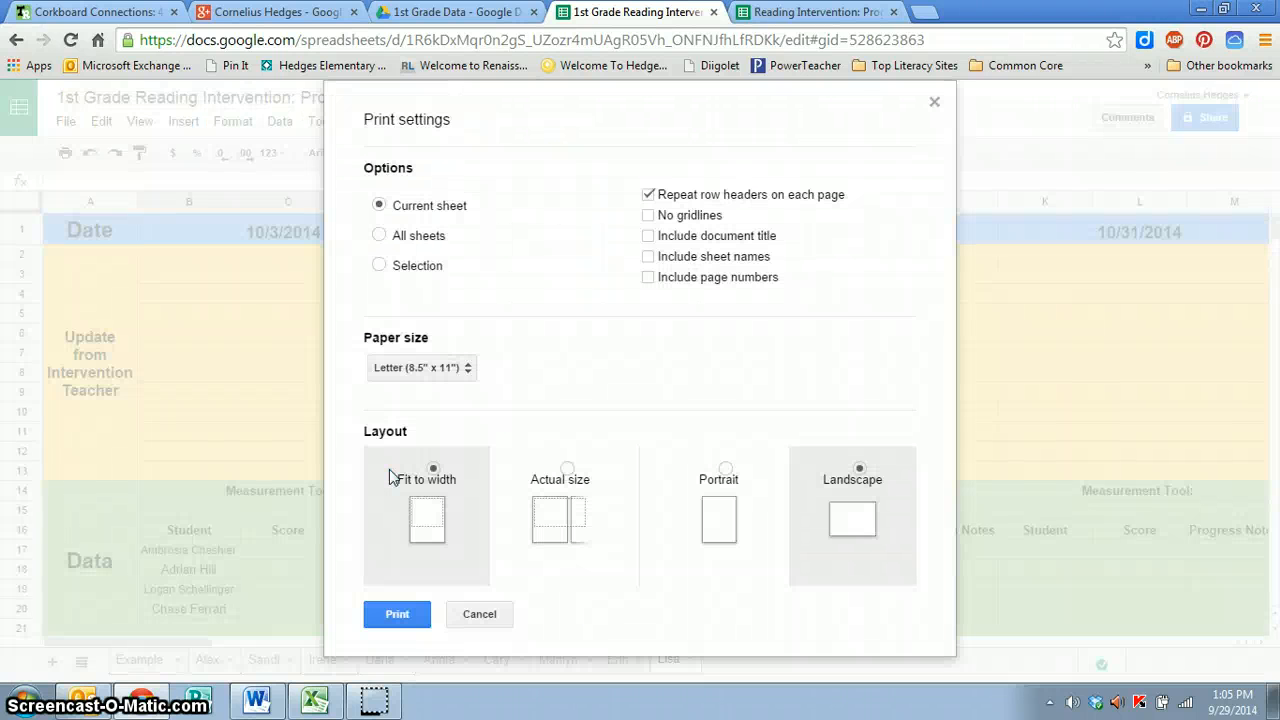
click(474, 612)
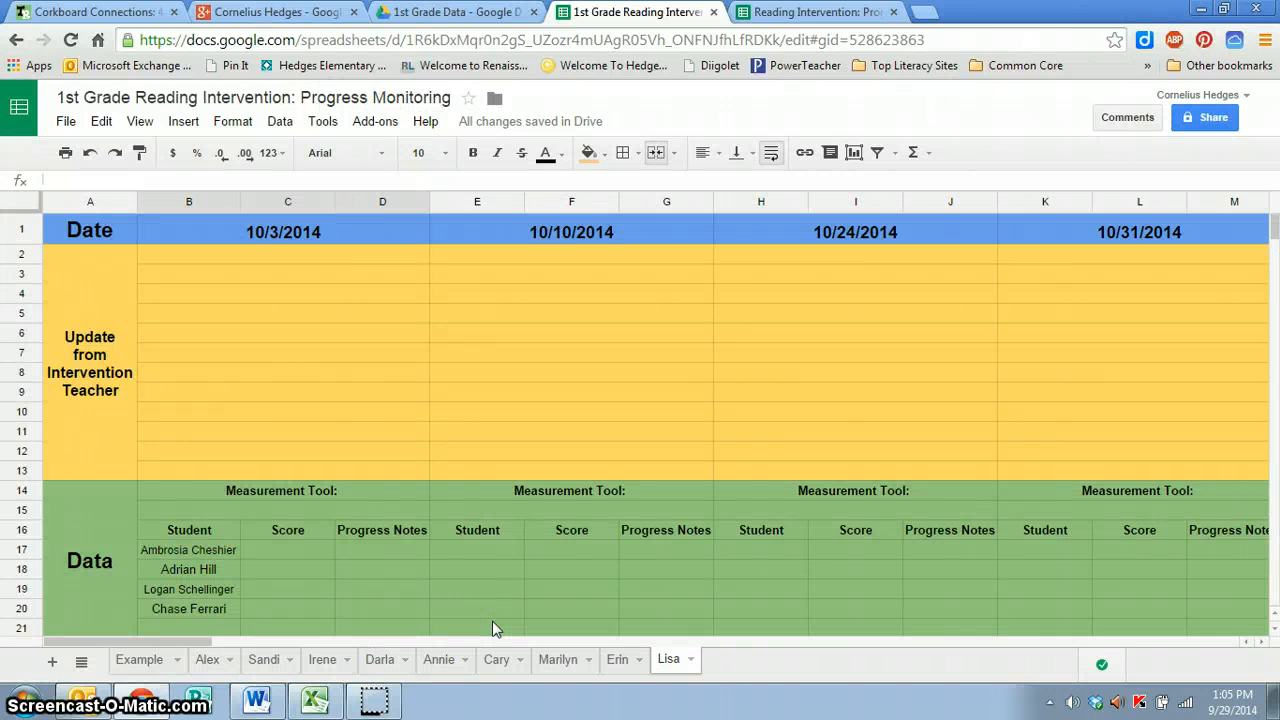